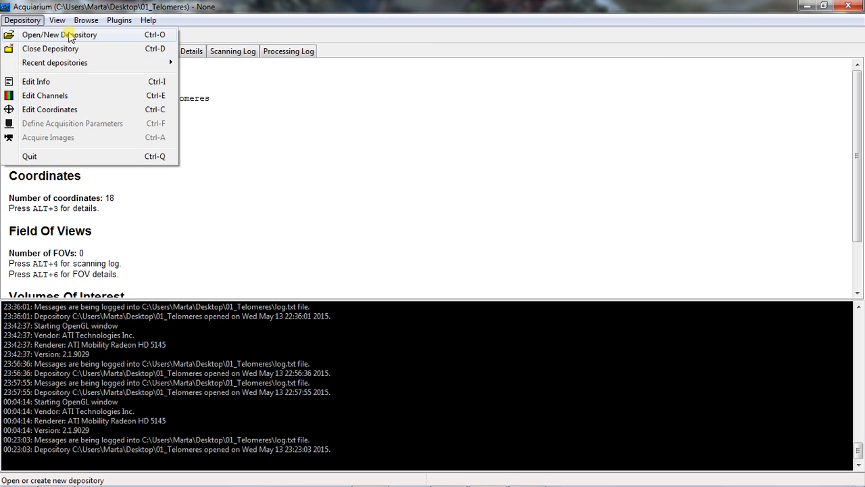
Open the existing 01_Telomeres depository from the desktop without copying channel definitions.
left_click(70, 35)
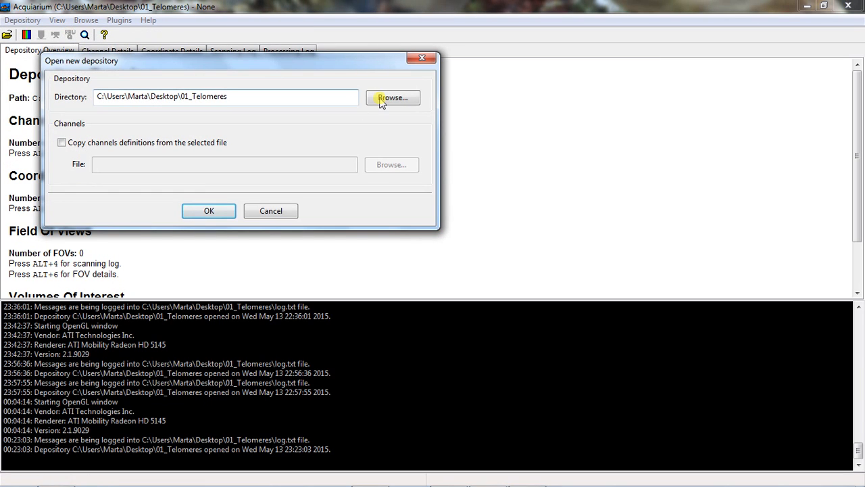
left_click(382, 99)
double_click(391, 268)
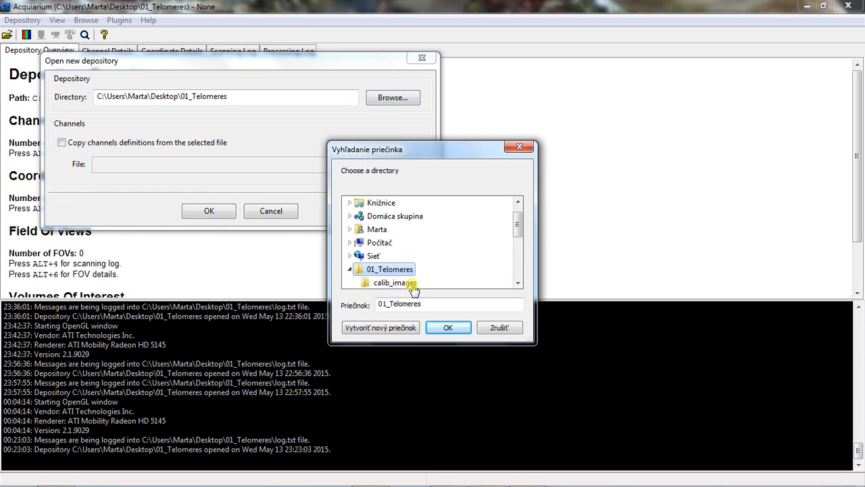
left_click(517, 284)
left_click(466, 326)
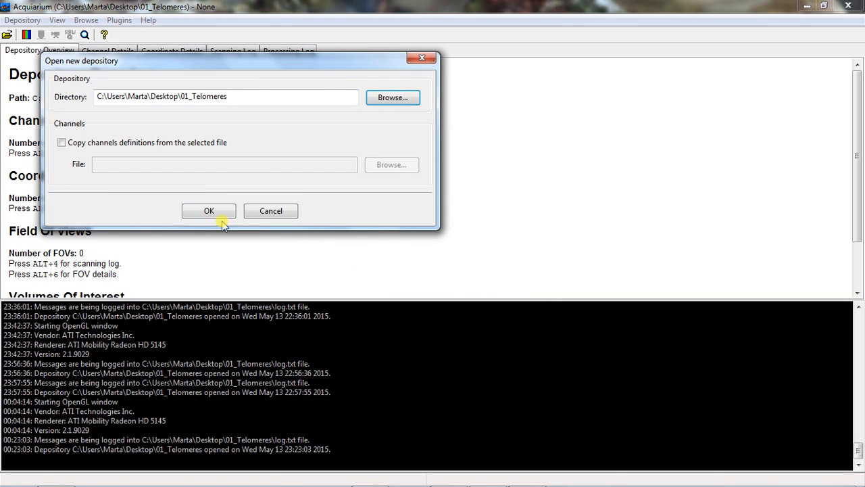
left_click(221, 214)
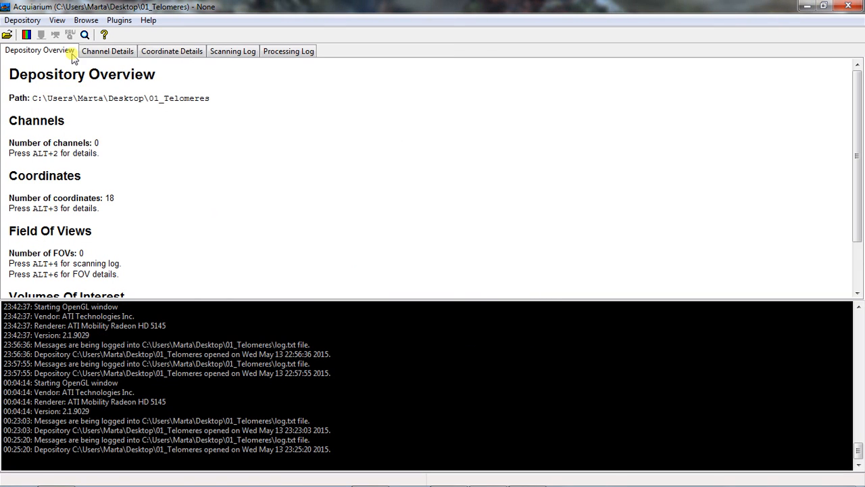
Open the VOI Browser and map red to the telomeres channel and blue to the nucleus channel.
left_click(84, 36)
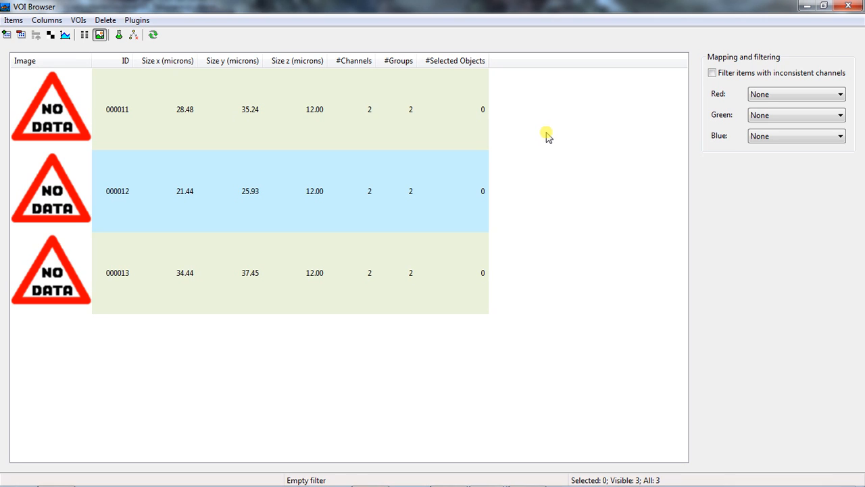
left_click(769, 95)
left_click(767, 116)
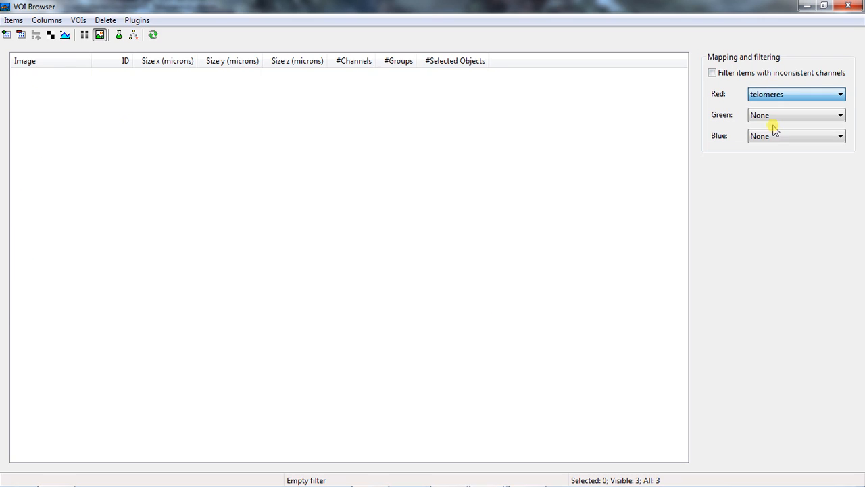
left_click(770, 136)
left_click(765, 167)
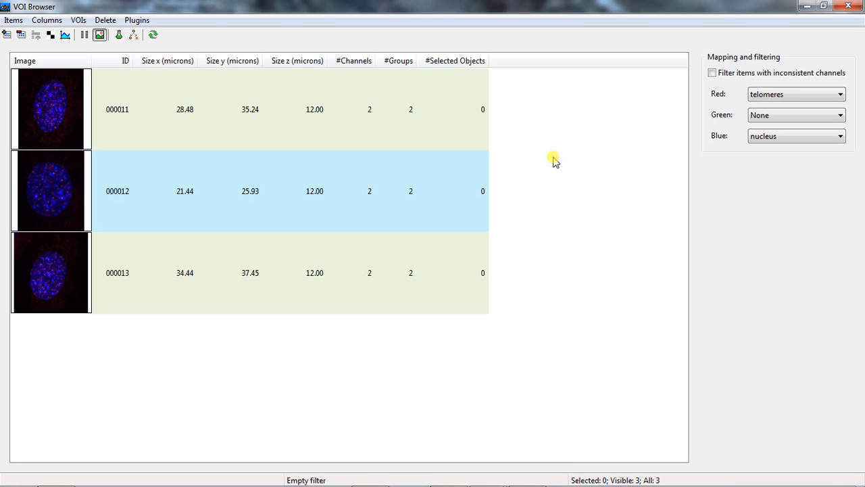
Try selecting the first two VOIs as a block and the first and third VOIs individually, clearing each selection.
left_click_drag(564, 135, 411, 209)
left_click(596, 262)
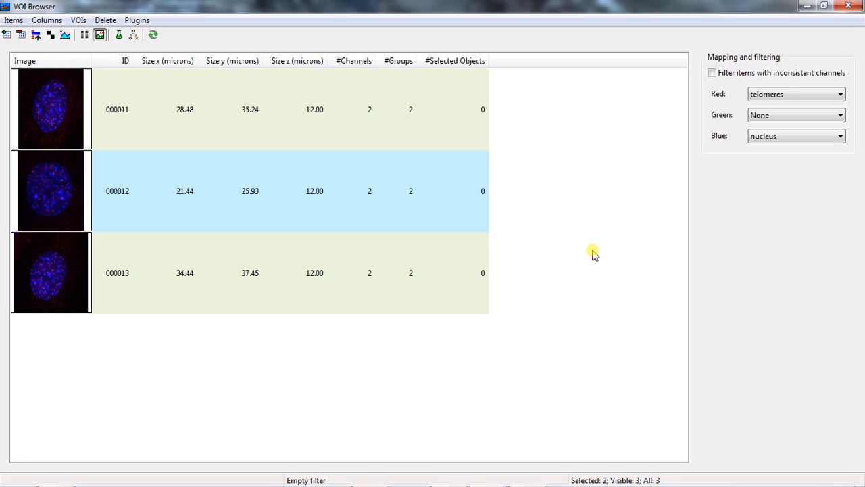
left_click(390, 116)
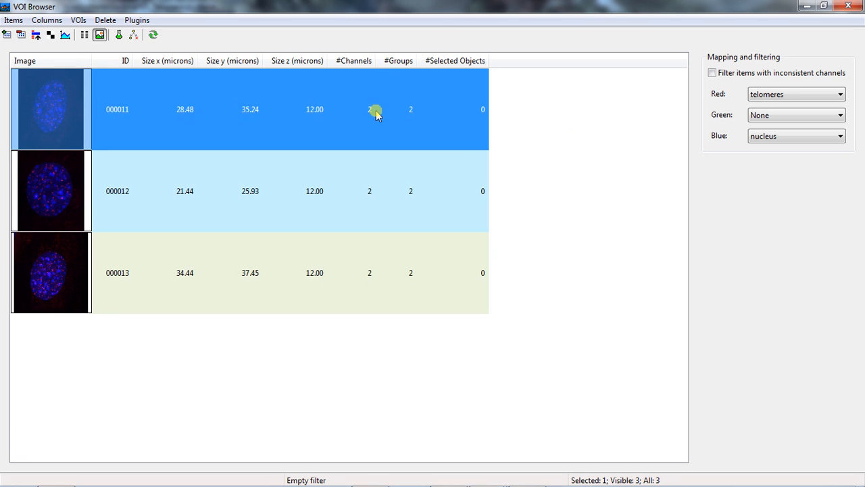
left_click(389, 262, "ctrl")
left_click(606, 265)
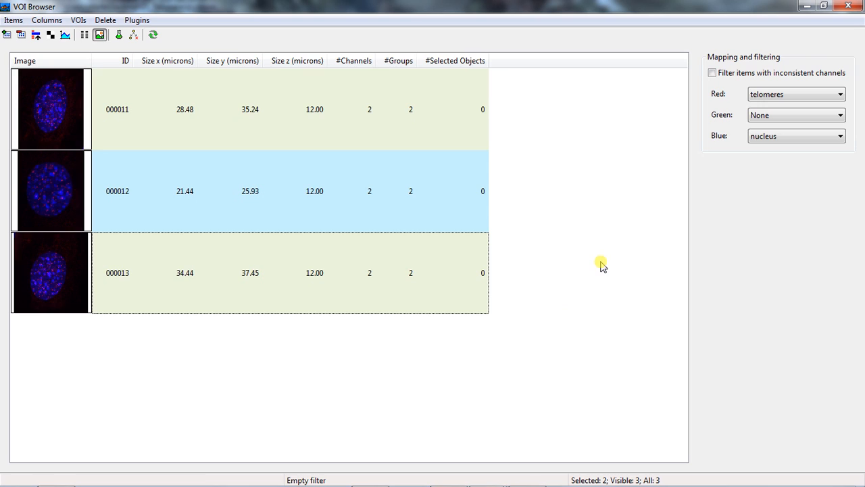
Select all the listed VOIs and open them in the VOI Explorer.
key("ctrl+a")
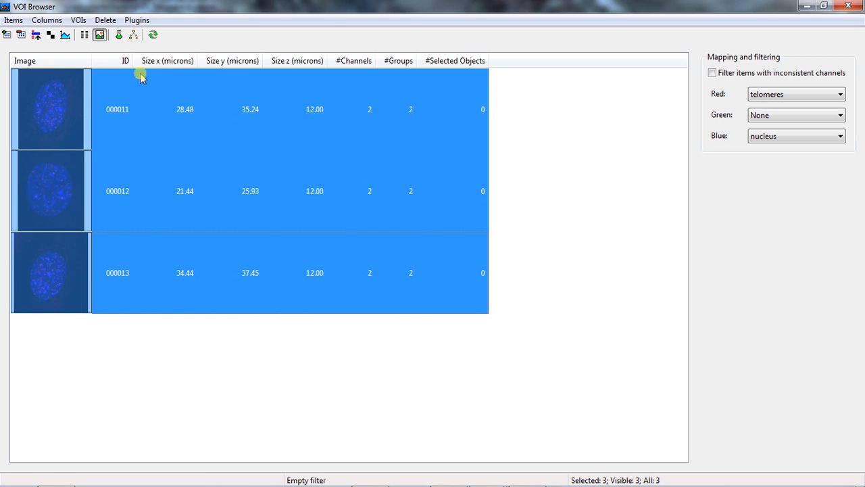
left_click(77, 19)
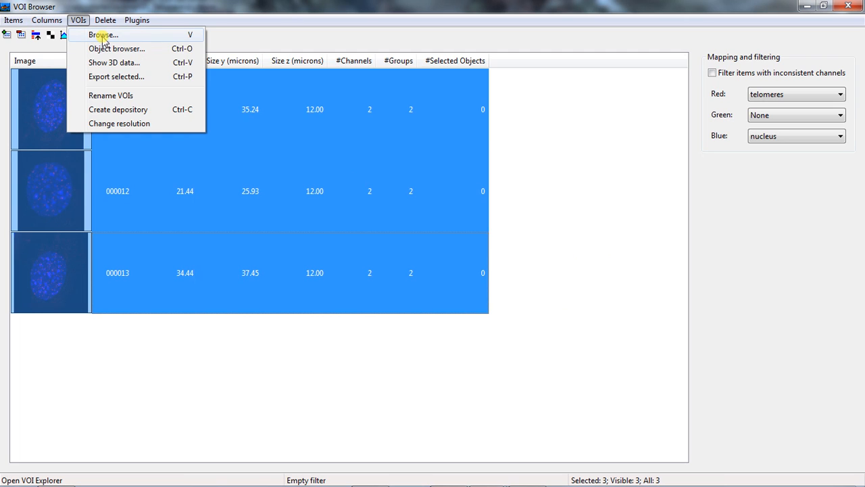
left_click(141, 35)
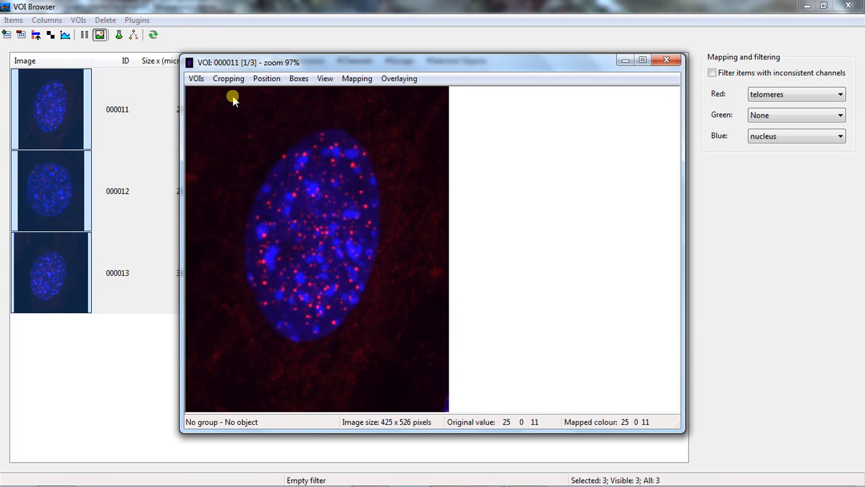
View the next VOI image and the last one in the list.
left_click(267, 79)
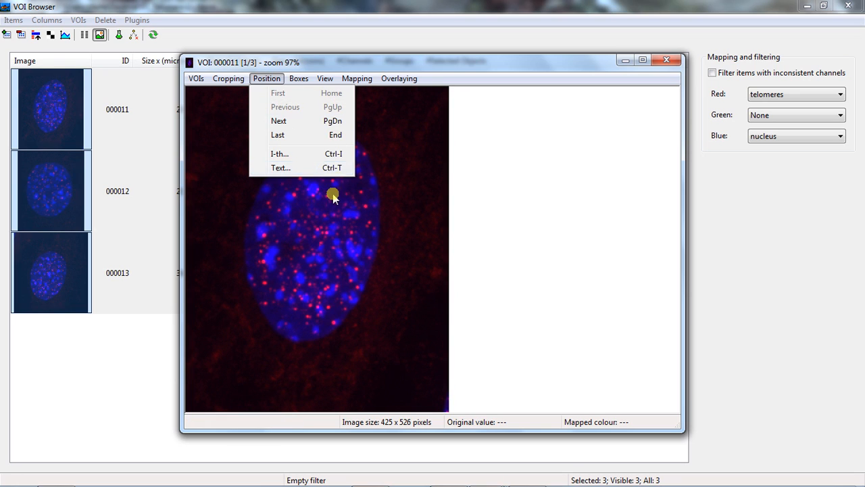
left_click(284, 122)
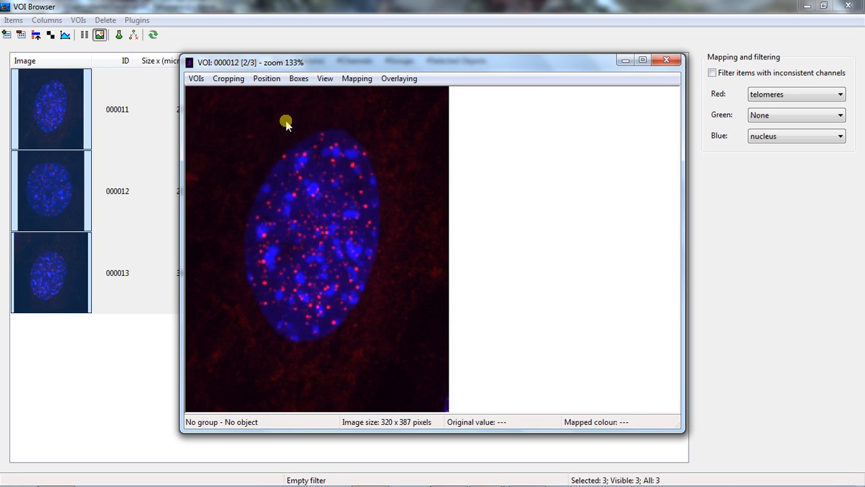
left_click(268, 80)
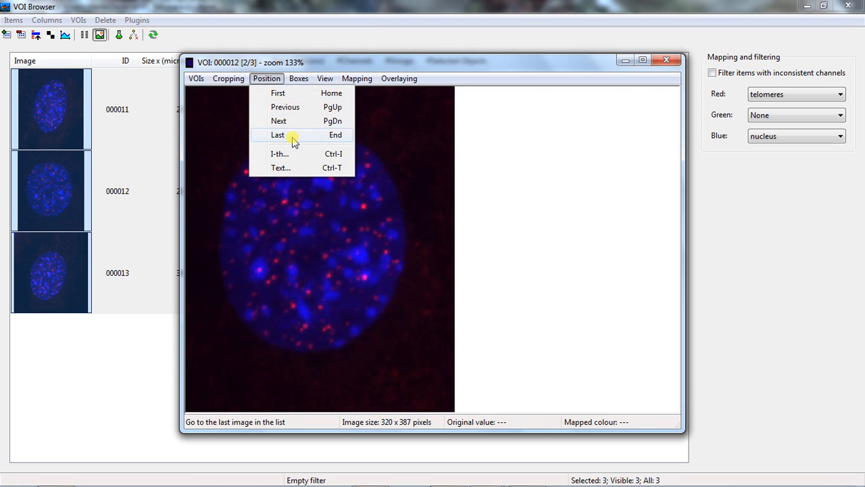
left_click(294, 139)
Go to the VOI image at position 2, and return to the first image in the list.
left_click(274, 81)
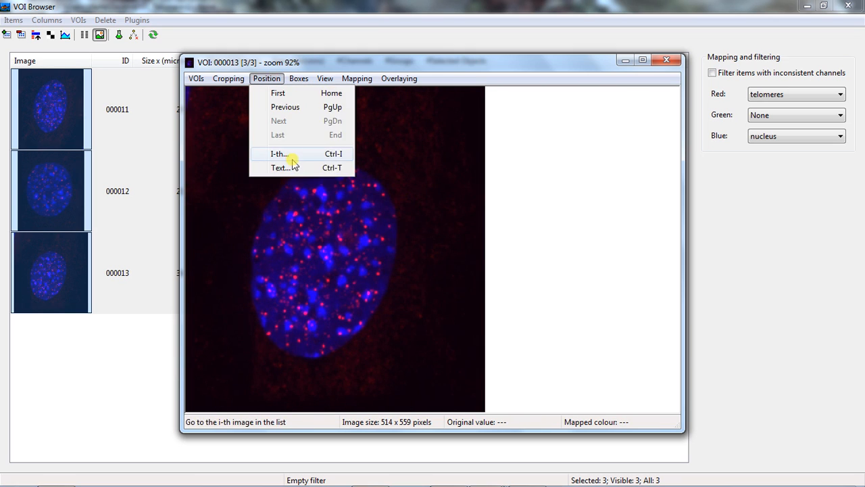
left_click(292, 154)
type("2")
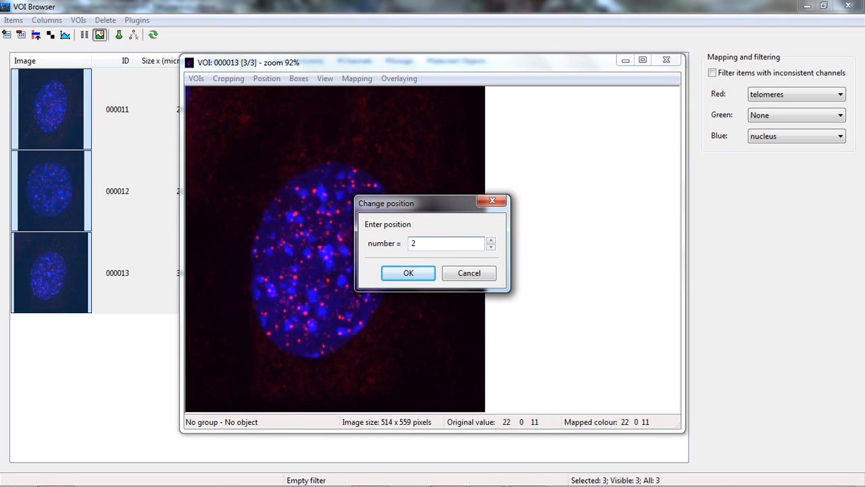
left_click(409, 273)
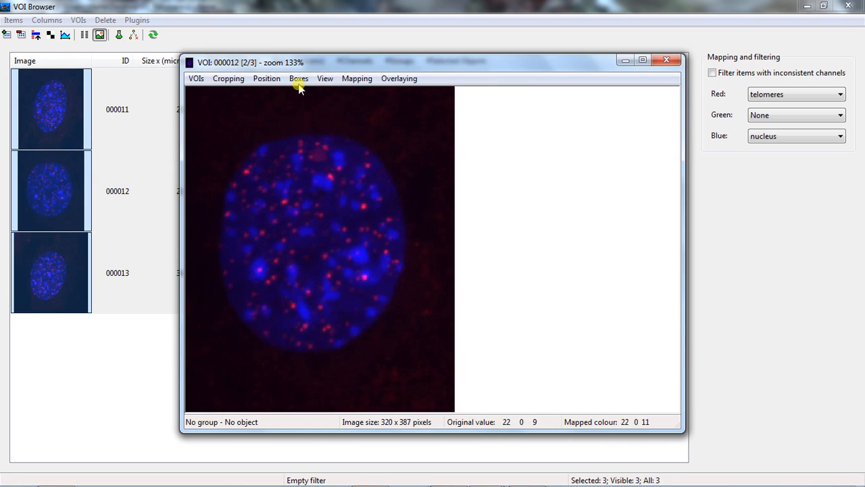
left_click(270, 80)
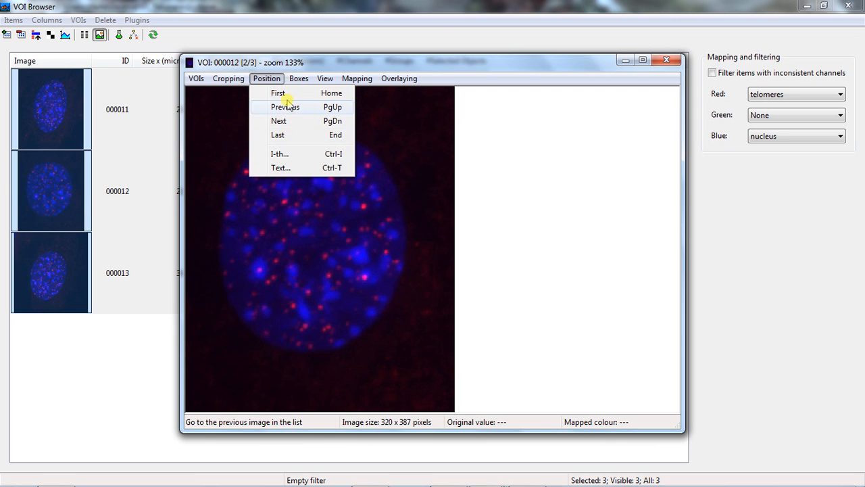
left_click(290, 95)
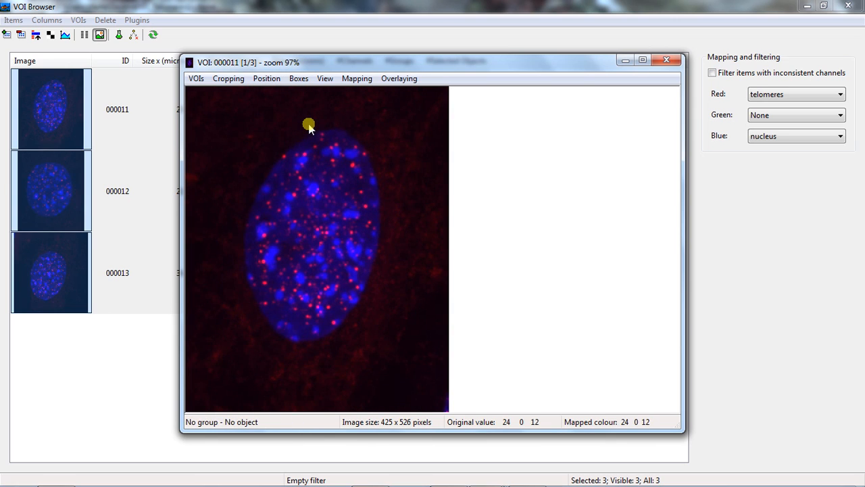
Zoom the image of VOI 000011 in to 100% and show its 3D data.
left_click(325, 79)
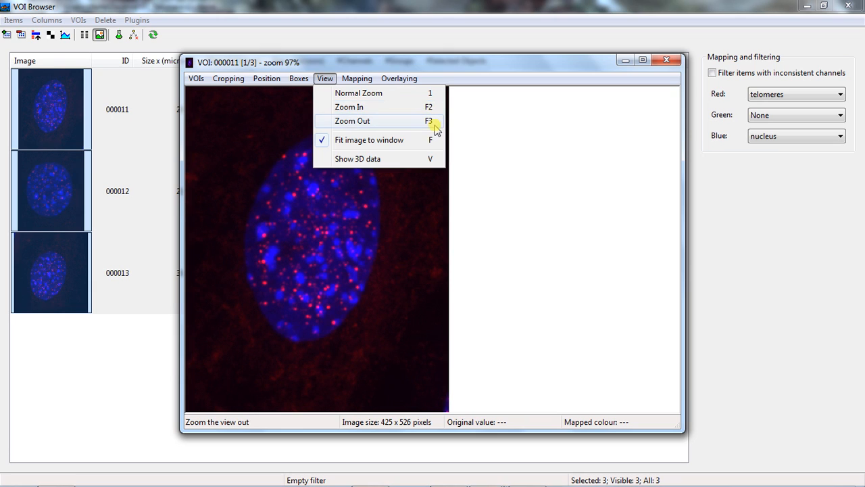
left_click(353, 109)
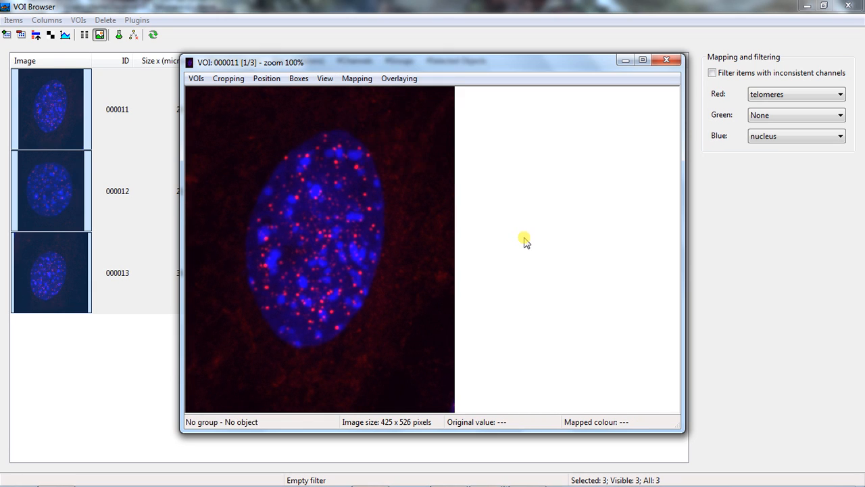
scroll(524, 238, "down", 1)
scroll(525, 240, "up", 1)
left_click(325, 78)
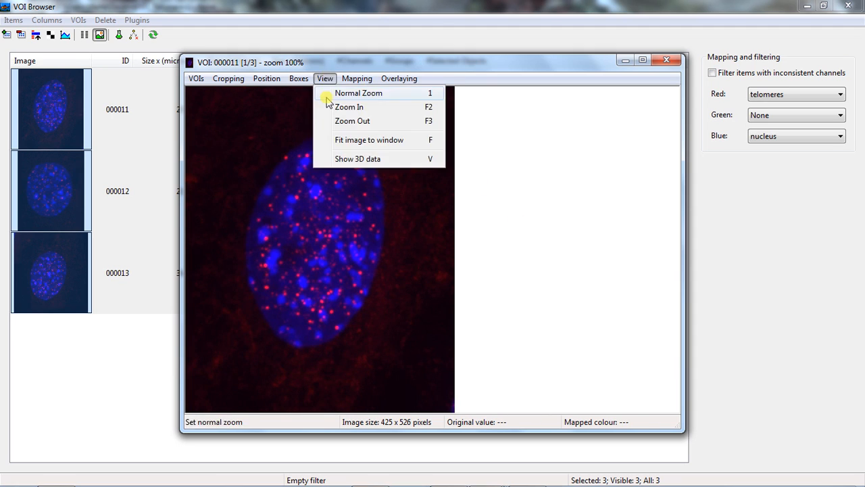
left_click(350, 160)
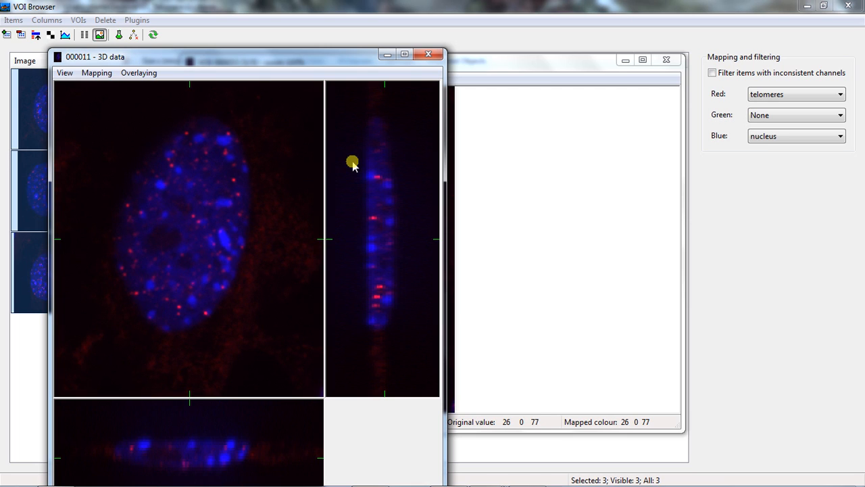
Turn on Auto Focus for the 3D data of VOI 000011 and switch it off again.
left_click(65, 73)
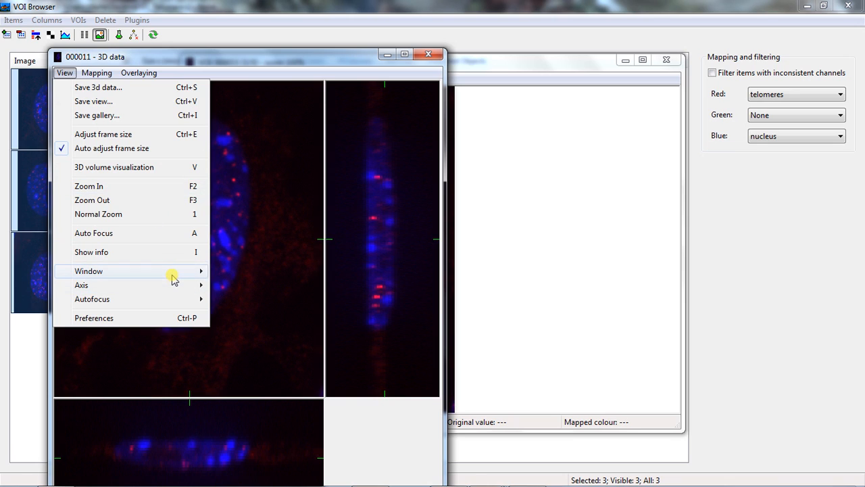
mouse_move(173, 278)
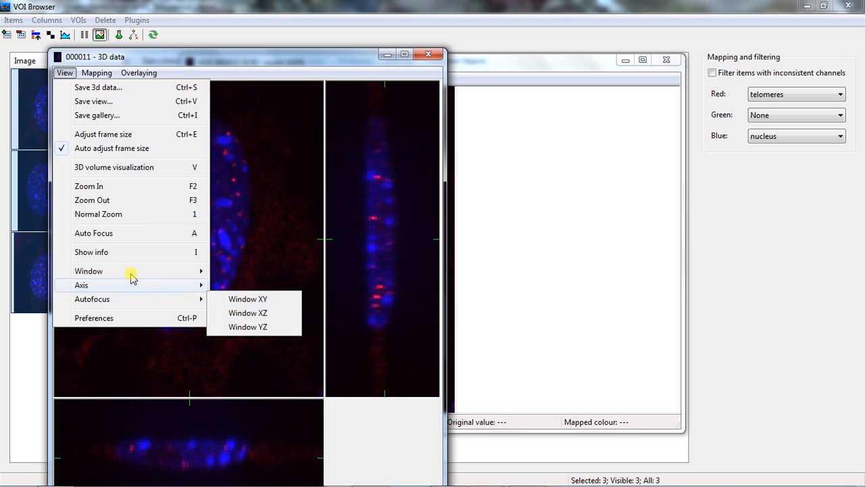
left_click(116, 234)
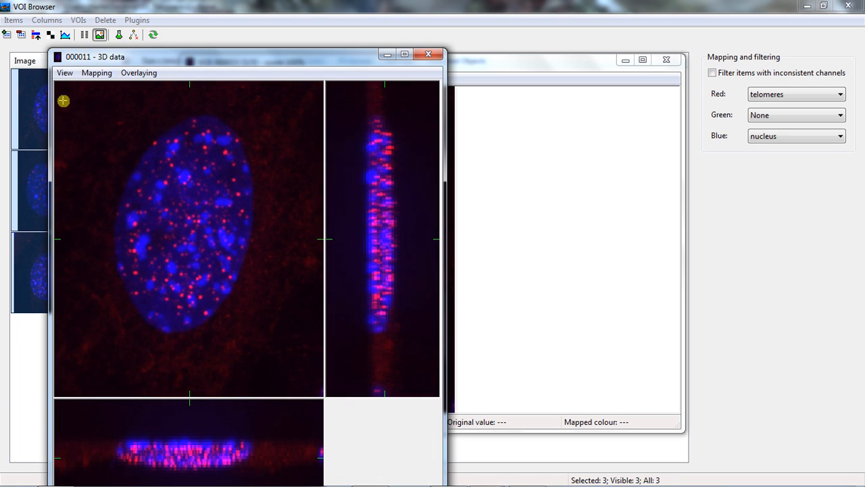
left_click(65, 73)
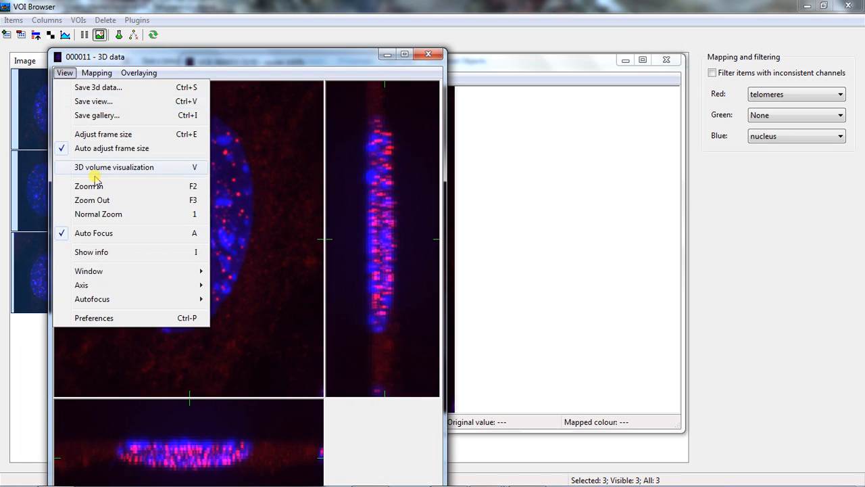
left_click(102, 234)
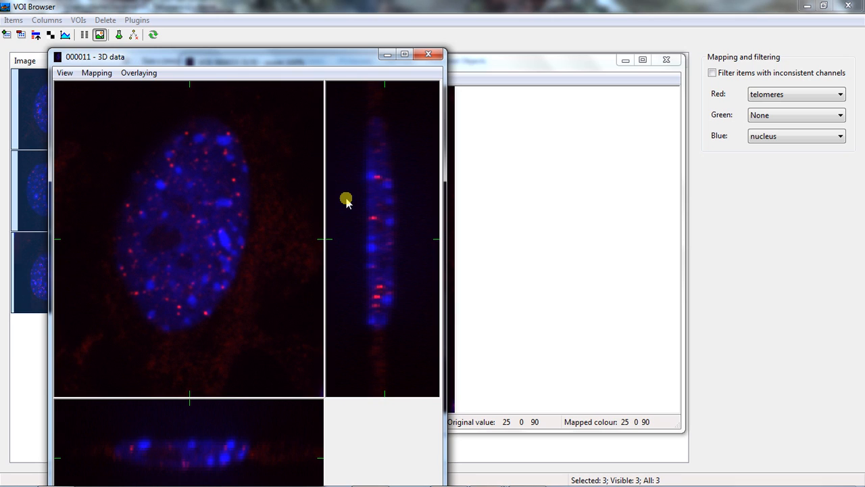
Step through the XY slices of VOI 000011 in both directions, and zoom the 3D data view out and back in.
scroll(346, 198, "up", 6)
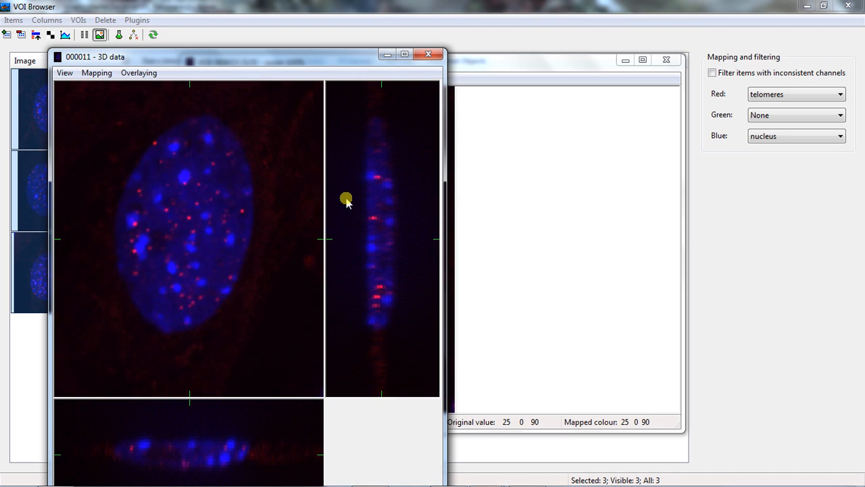
scroll(346, 198, "up", 3)
scroll(346, 198, "down", 4)
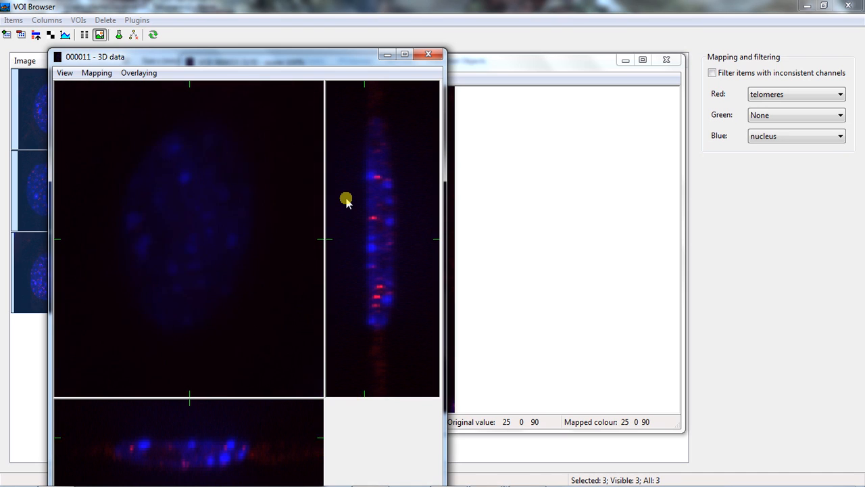
scroll(346, 200, "down", 5)
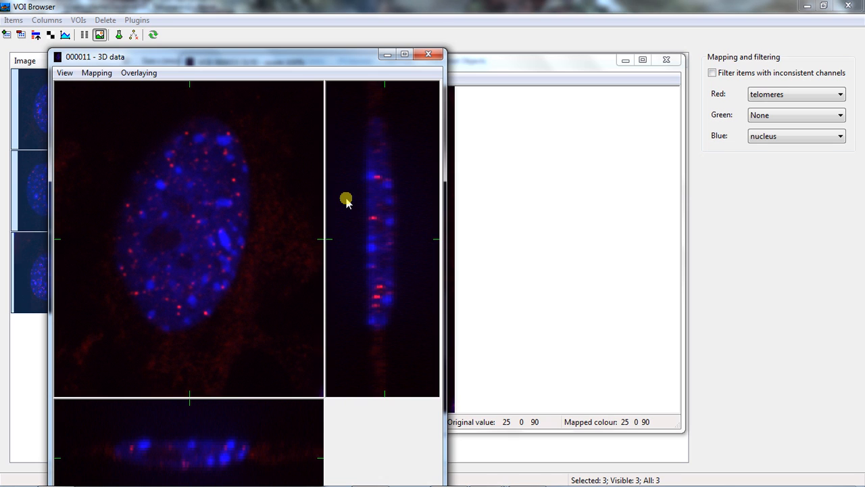
key("minus")
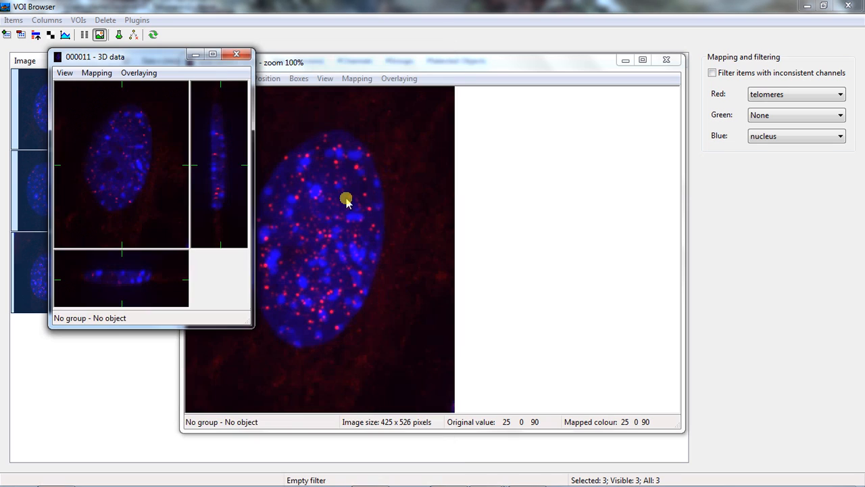
key("plus")
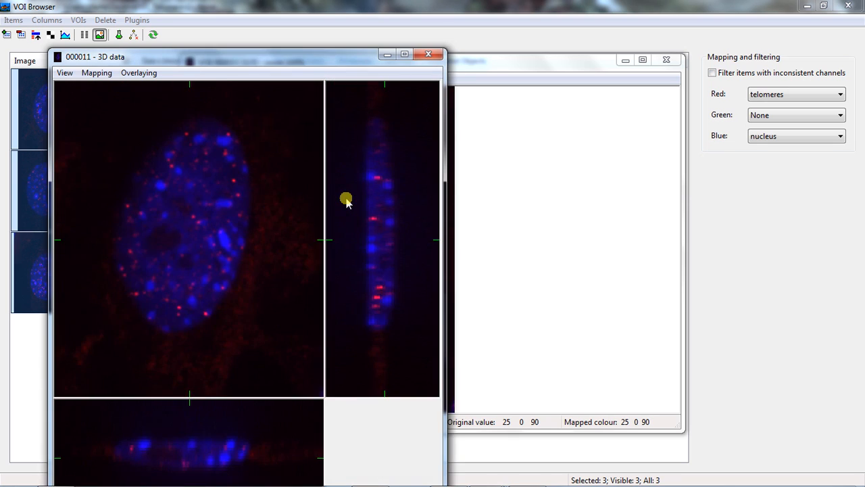
Hide the red and blue channels in the 3D data of VOI 000011, and show both channels again.
left_click(97, 73)
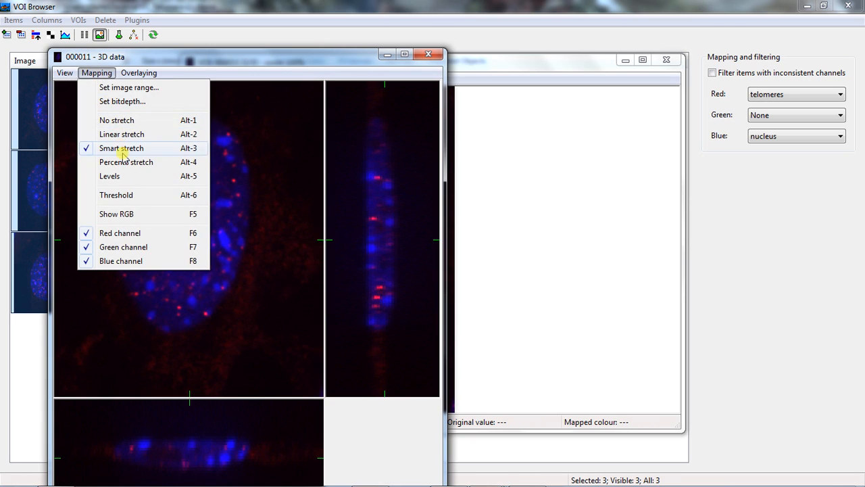
left_click(128, 234)
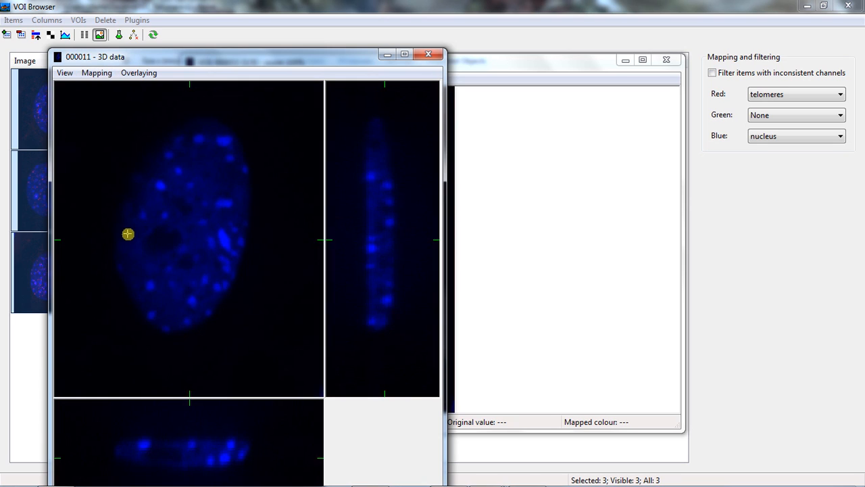
left_click(99, 74)
left_click(122, 266)
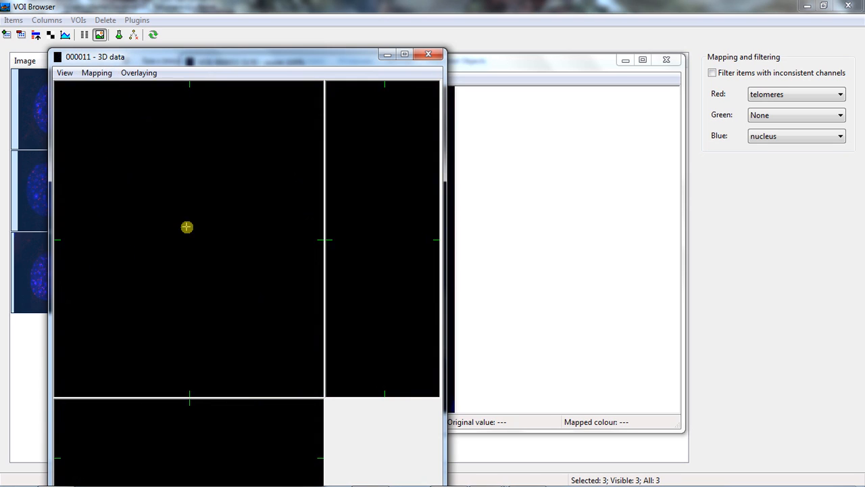
left_click(106, 75)
left_click(111, 234)
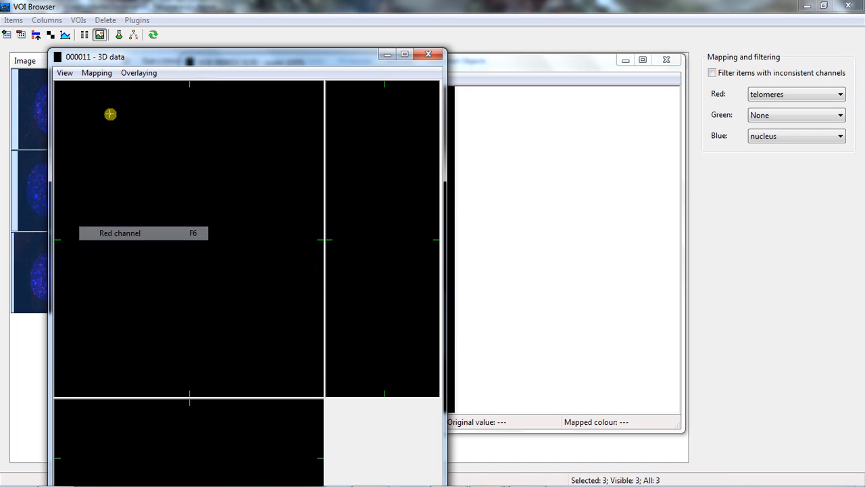
left_click(101, 75)
left_click(121, 265)
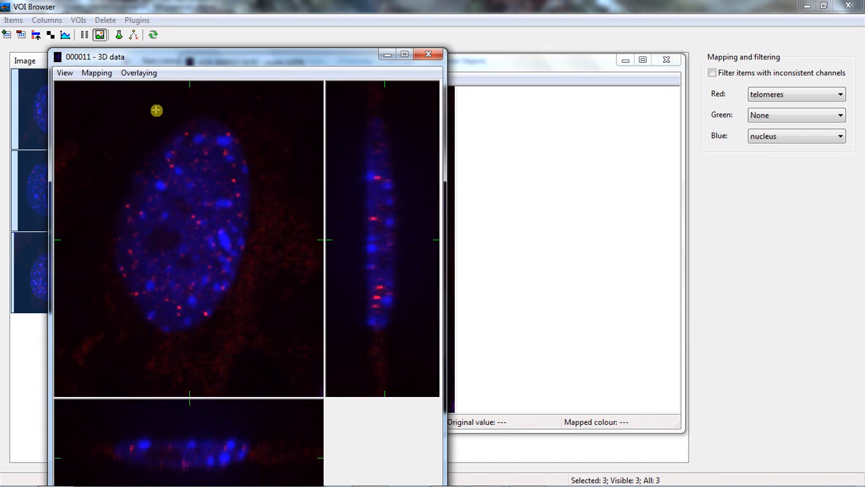
Select the Nucleus group as the overlay for the 3D data of VOI 000011.
left_click(140, 73)
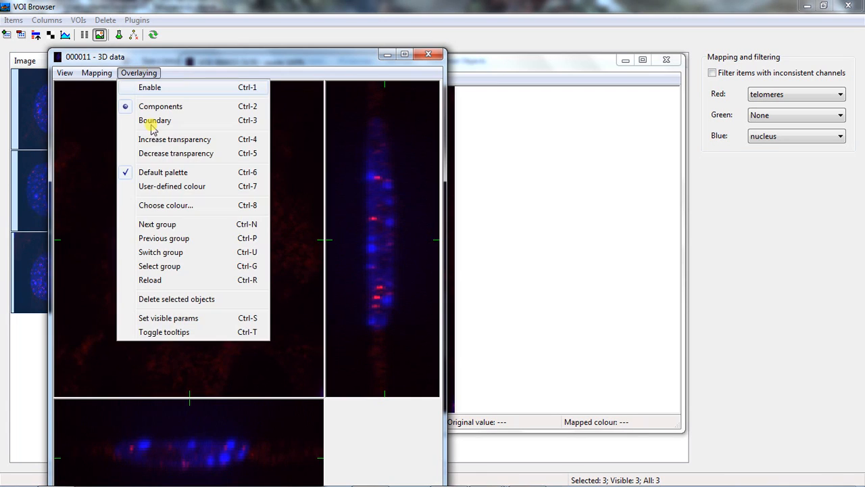
left_click(170, 265)
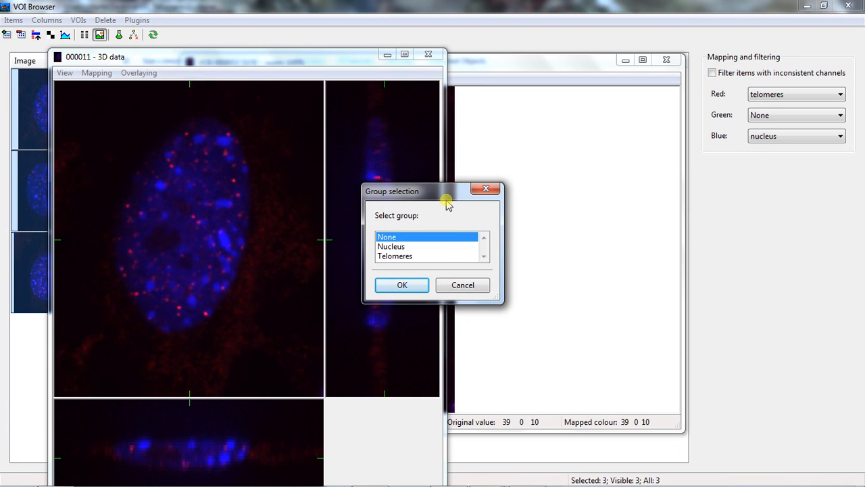
left_click_drag(441, 194, 578, 162)
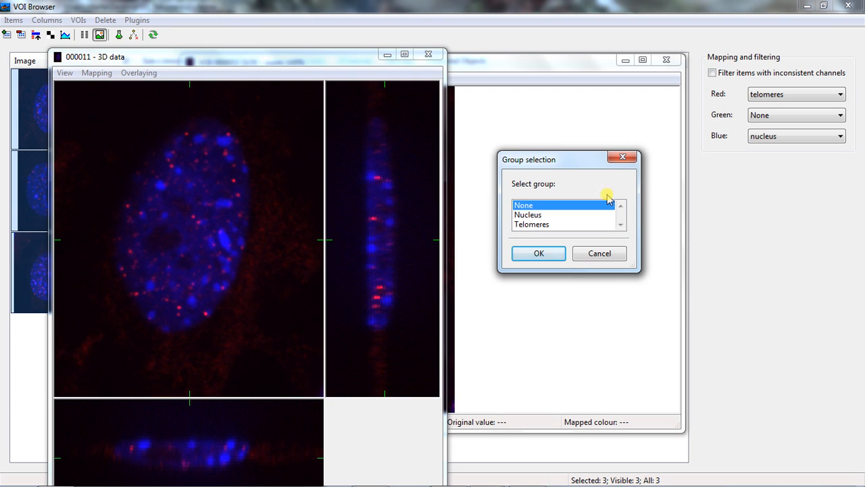
left_click(544, 214)
left_click(544, 254)
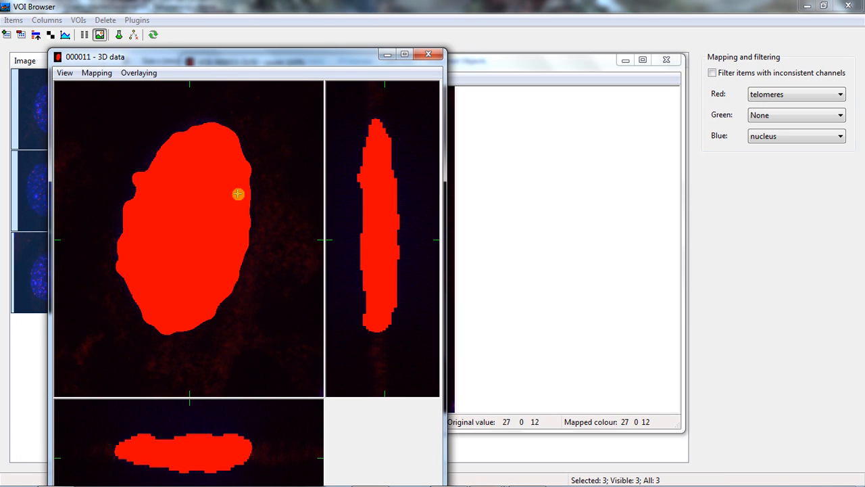
mouse_move(238, 193)
Remove Surface, Weighted center X, Weighted center Z and Distance to parent boundary Center from the overlay tooltip parameters, and view the nucleus tooltip.
left_click(144, 73)
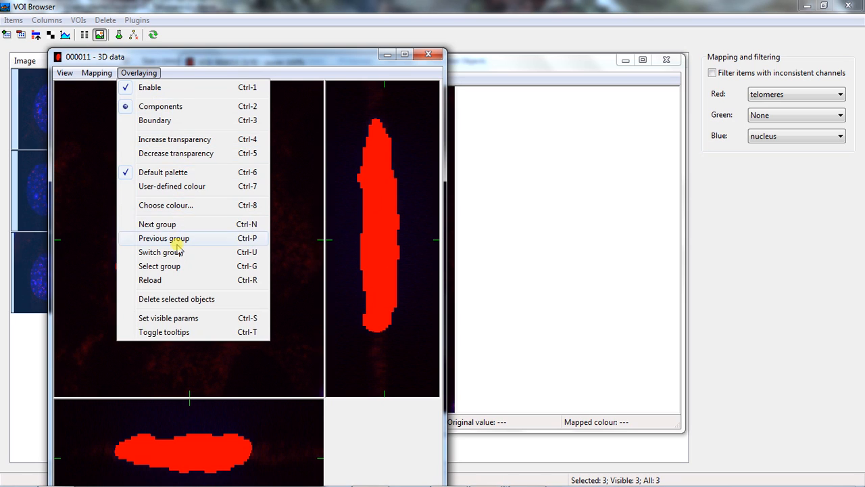
left_click(177, 318)
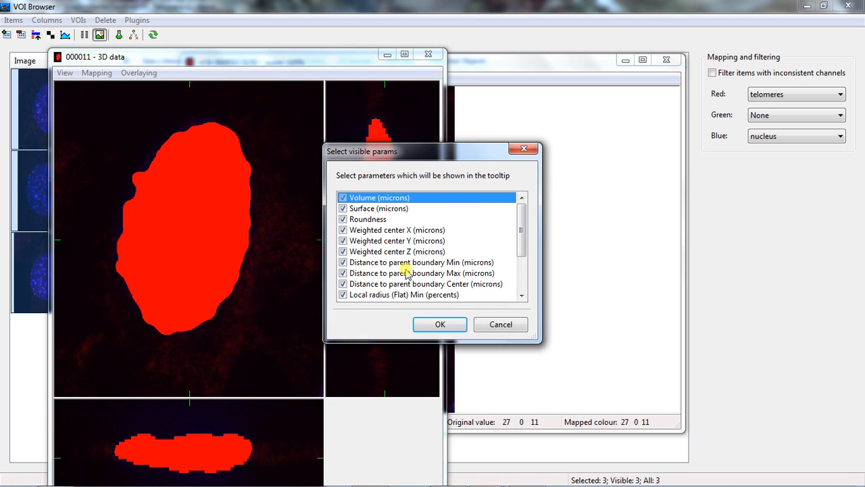
left_click(343, 208)
left_click(343, 229)
left_click(343, 252)
left_click(342, 284)
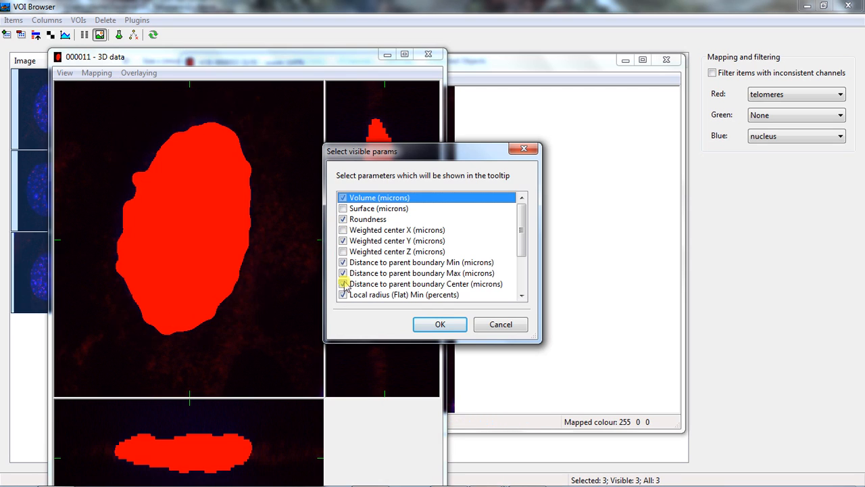
left_click(436, 324)
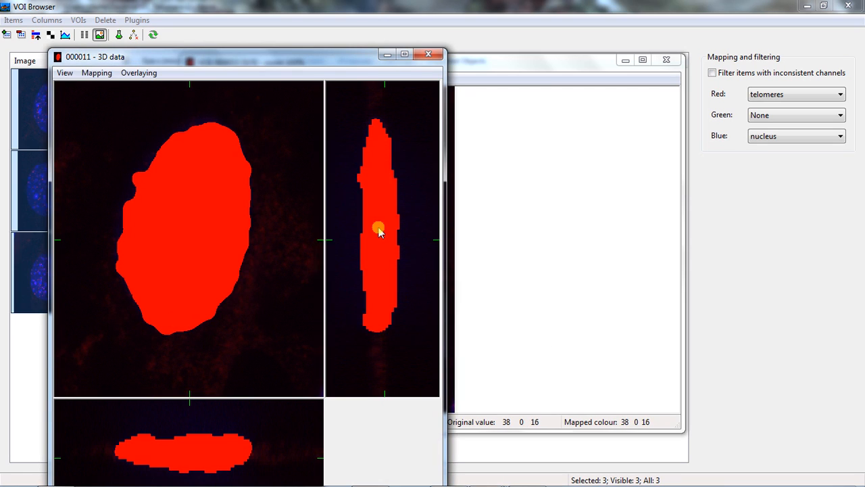
mouse_move(212, 146)
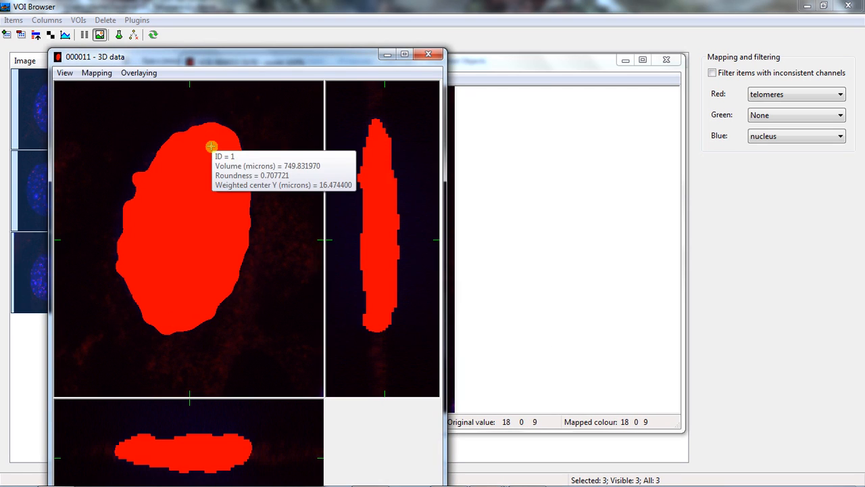
Restore Surface, Weighted center X, Weighted center Z and Distance to parent boundary Center as visible tooltip parameters.
left_click(144, 73)
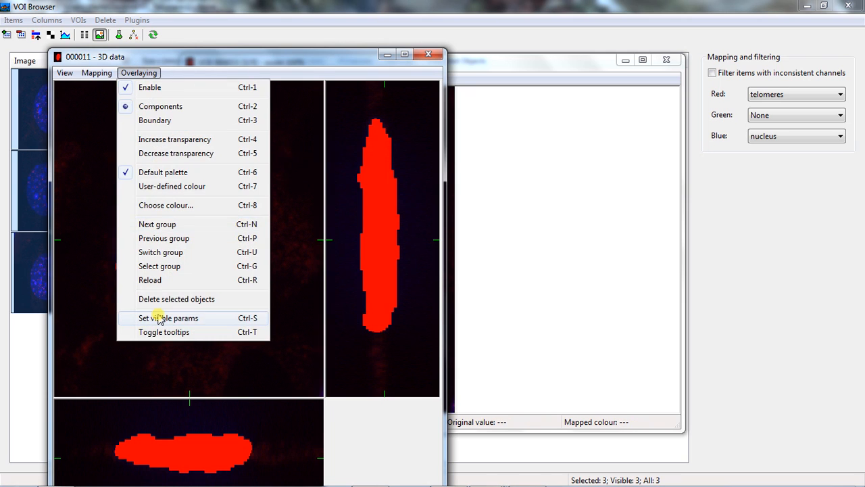
left_click(159, 318)
left_click(350, 208)
left_click(358, 230)
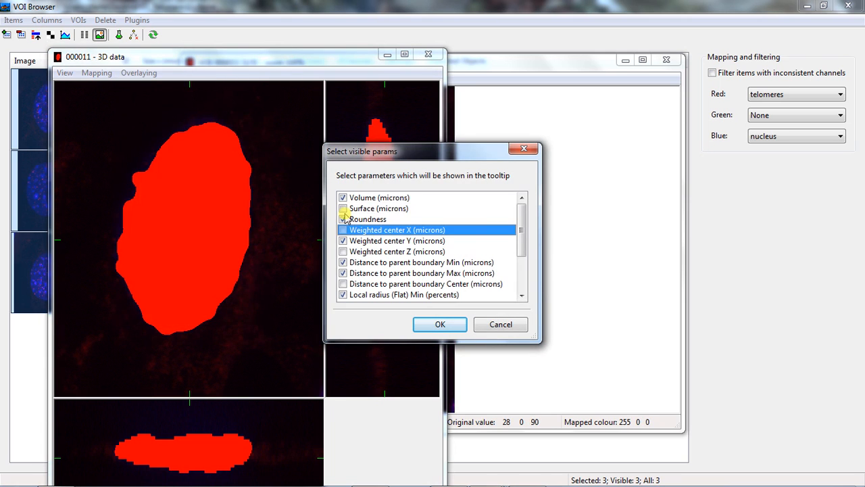
left_click(343, 230)
left_click(343, 208)
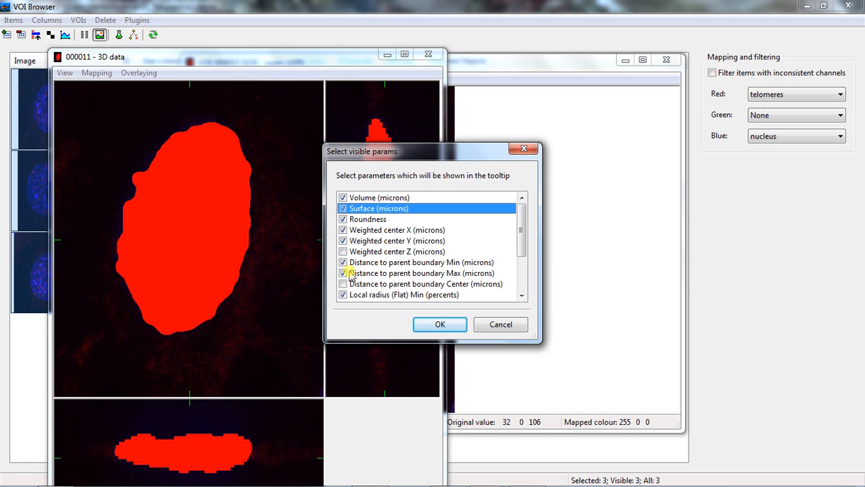
left_click(343, 251)
left_click(342, 284)
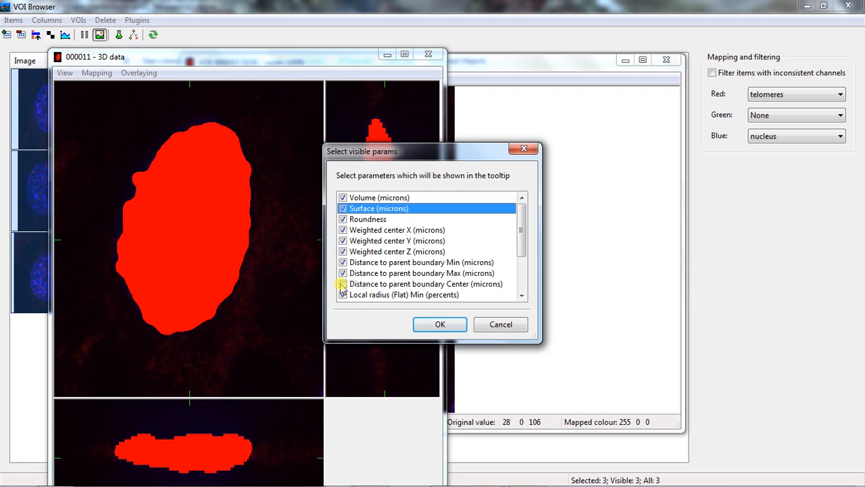
left_click(438, 324)
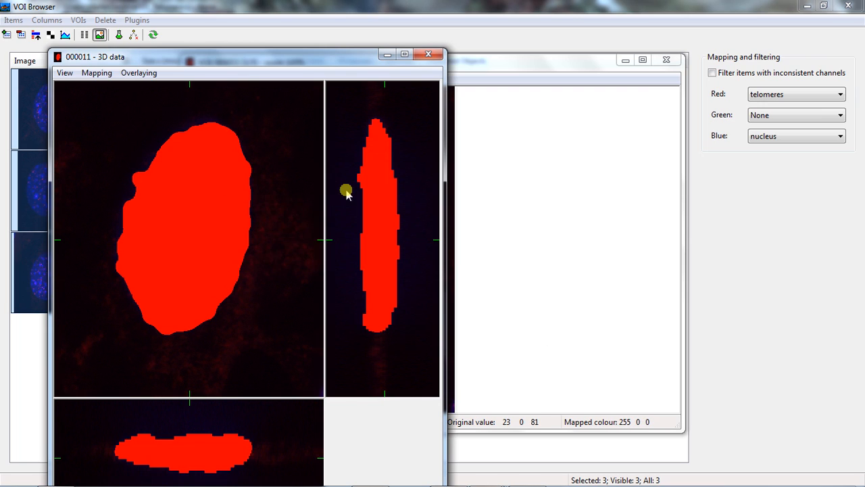
Switch the Nucleus overlay off and on again, and display it as Boundary instead of Components.
left_click(140, 74)
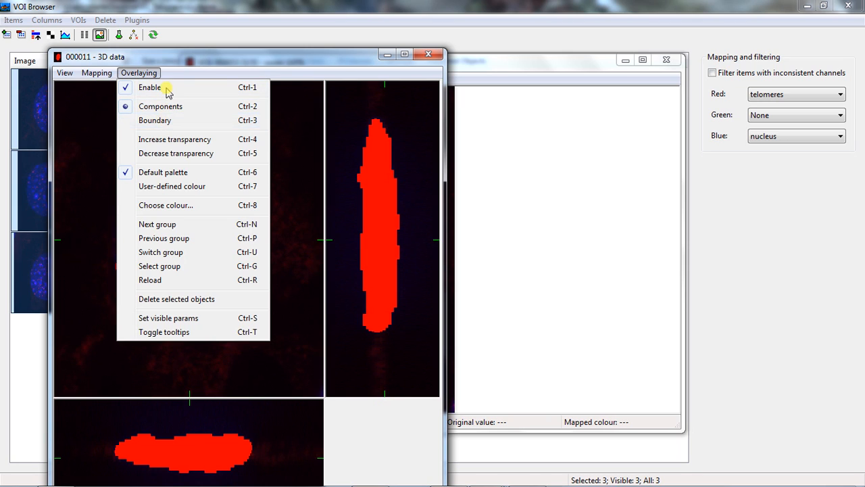
left_click(165, 88)
left_click(144, 75)
left_click(146, 86)
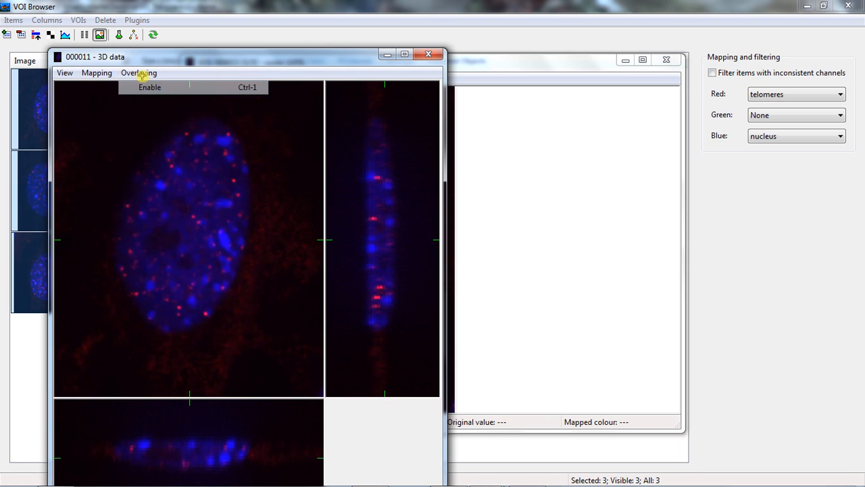
left_click(144, 75)
left_click(155, 121)
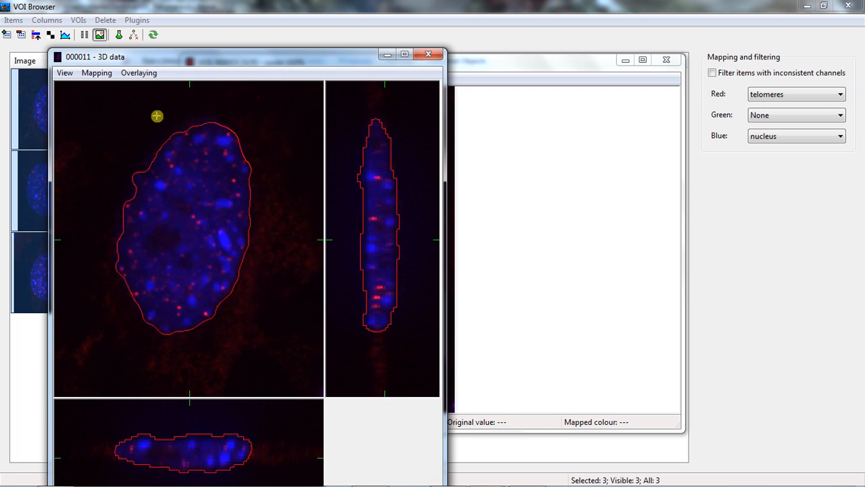
Decrease the transparency of the Nucleus overlay in the XY view, and increase it again until only the boundary line shows.
left_click(137, 74)
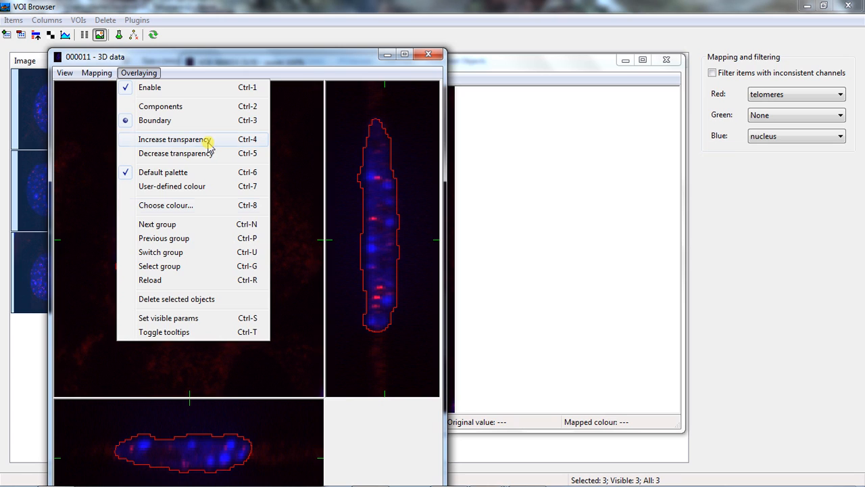
left_click(297, 145)
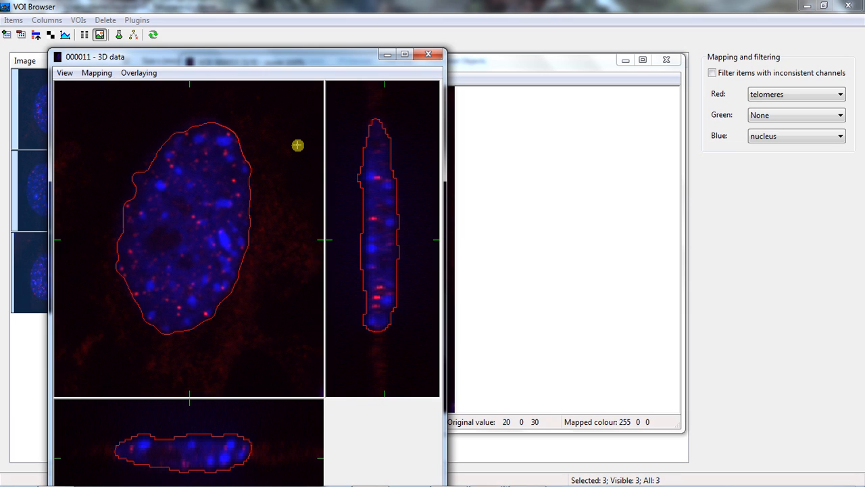
scroll(297, 145, "up", 2)
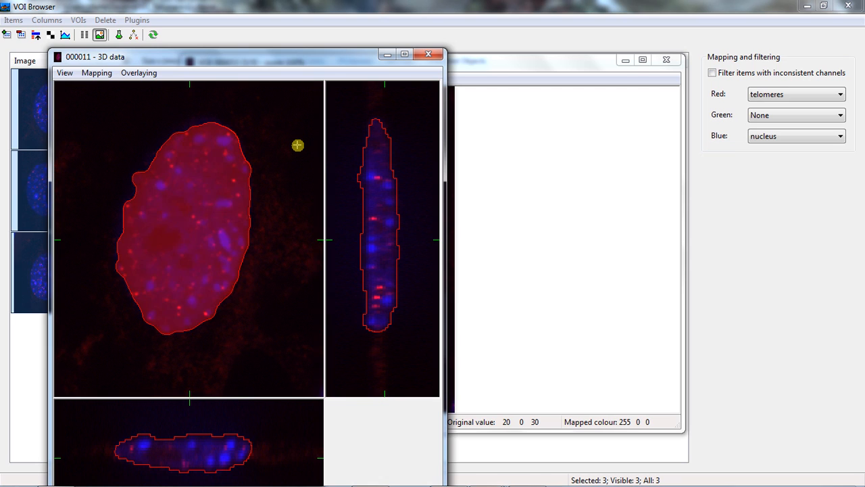
scroll(298, 146, "up", 2)
scroll(298, 145, "up", 2)
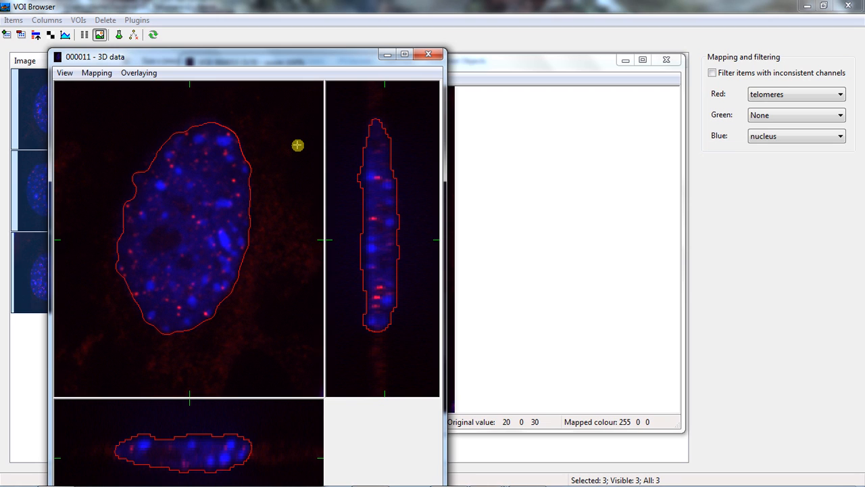
Open the volume visualization of VOI 000011 beside the 3D data, rotate the nucleus model and bring it closer.
left_click(64, 73)
left_click(139, 172)
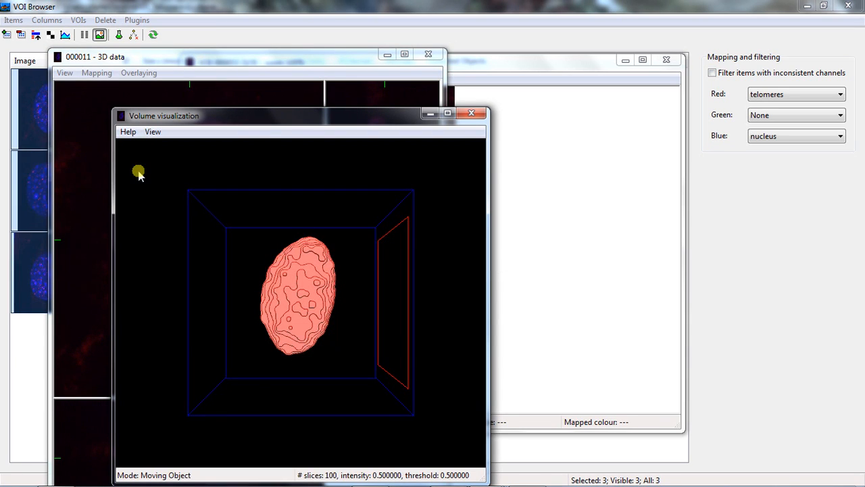
left_click_drag(251, 118, 605, 73)
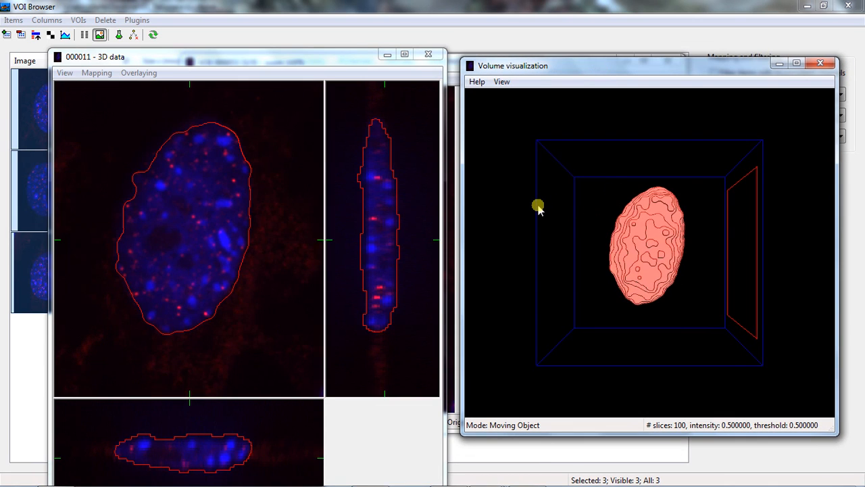
left_click_drag(536, 207, 666, 252)
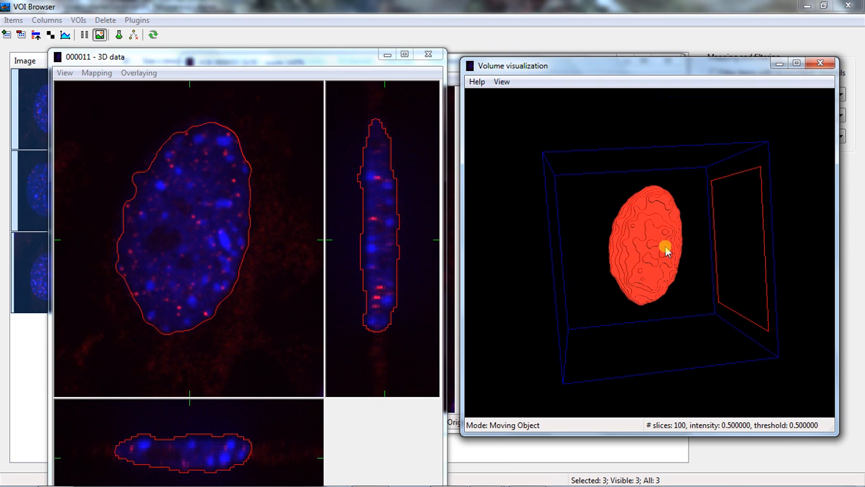
right_click_drag(682, 249, 674, 342)
Show the Volume Visualization Help and place it over the 3D data, clear of the nucleus model.
left_click(482, 82)
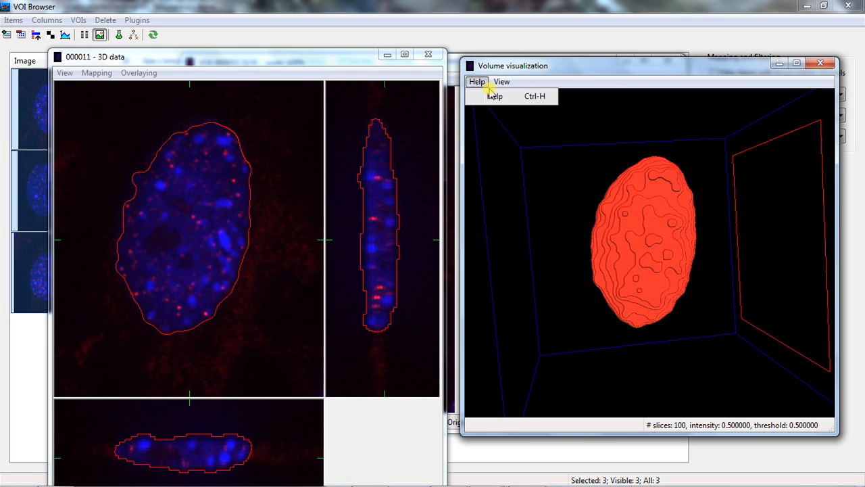
left_click(496, 97)
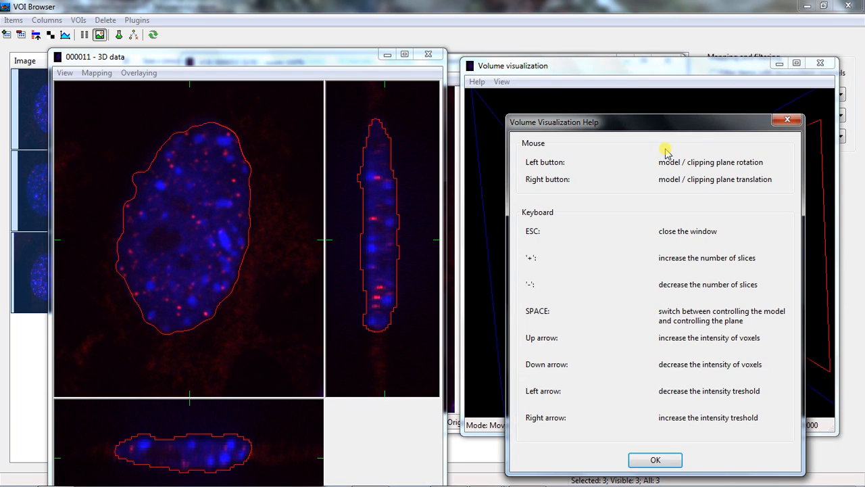
left_click_drag(672, 120, 208, 73)
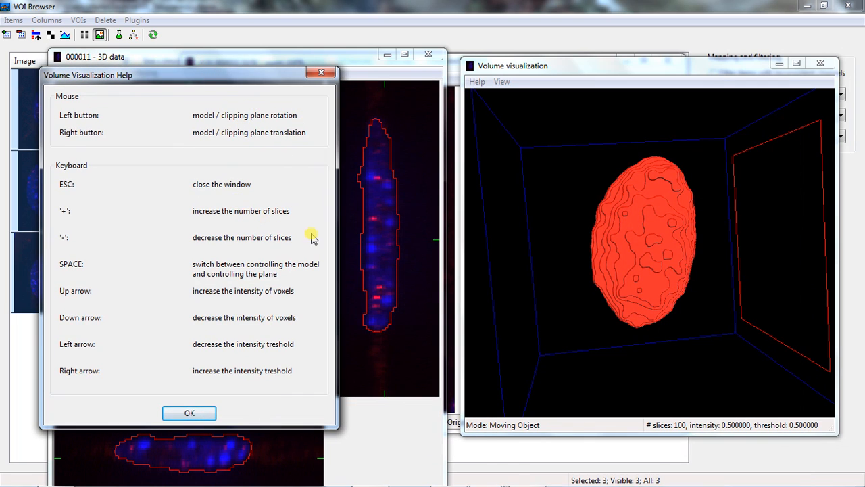
Switch the volume visualization from moving the object to moving the clipping plane, and rotate the plane around the nucleus.
left_click(520, 245)
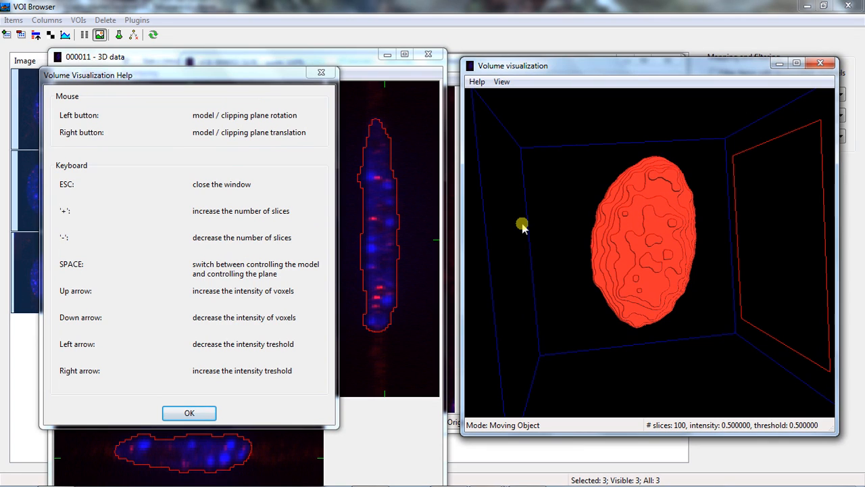
key("space")
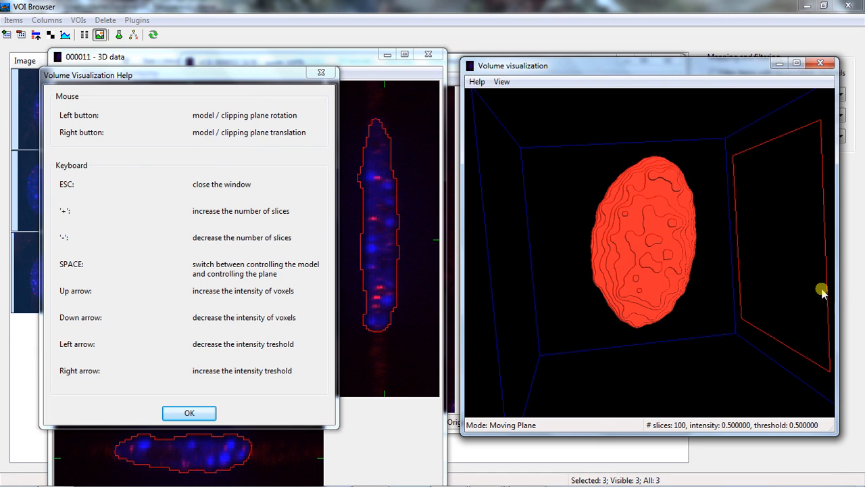
left_click_drag(767, 242, 543, 282)
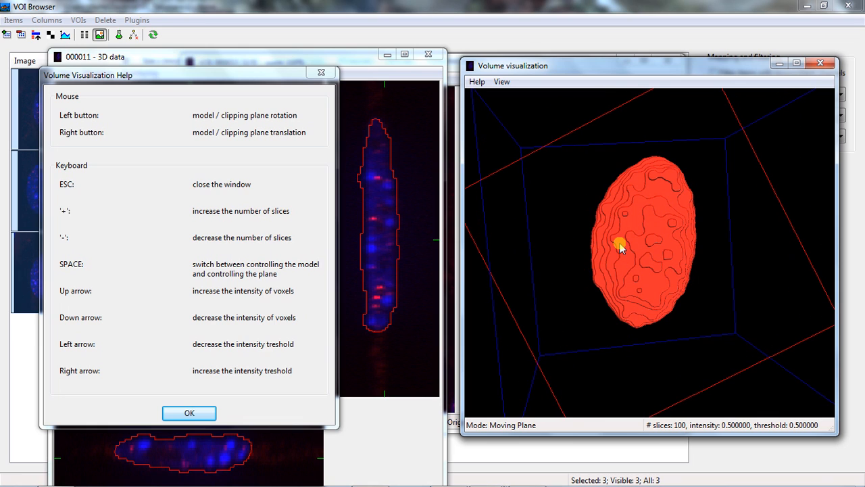
Shift the clipping plane through the nucleus to cut it open, switch back to moving the object and bring the model closer.
left_click_drag(622, 252, 636, 317)
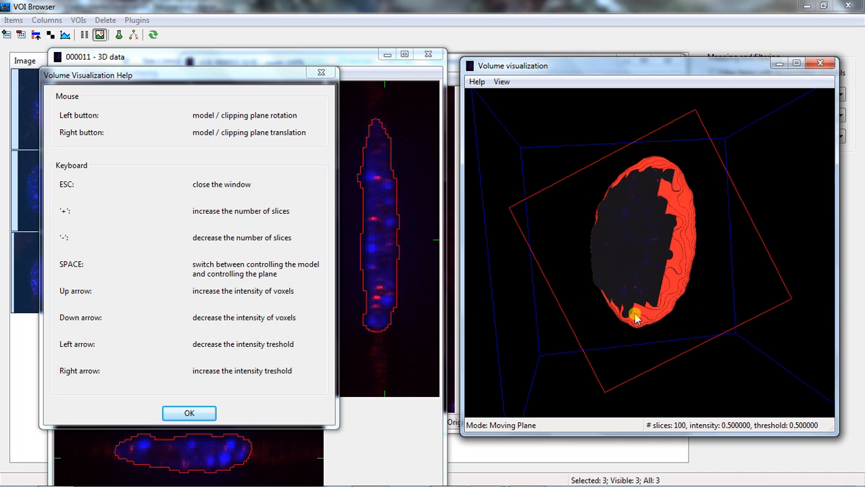
left_click_drag(660, 266, 661, 270)
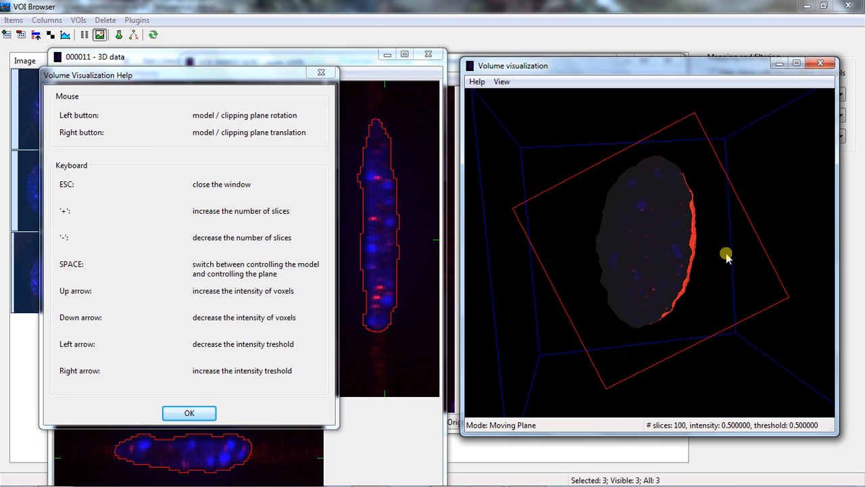
key("space")
left_click_drag(720, 218, 719, 324)
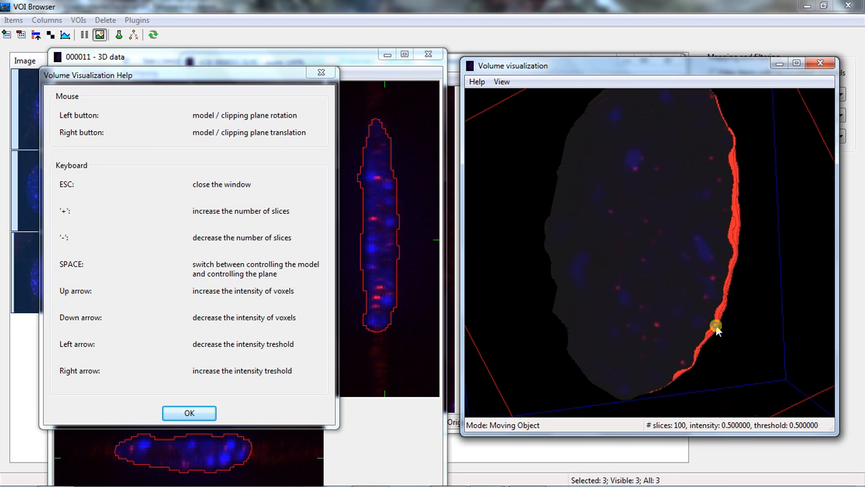
Disable the nucleus overlay in the 3D data of VOI 000011.
left_click(263, 56)
left_click(139, 73)
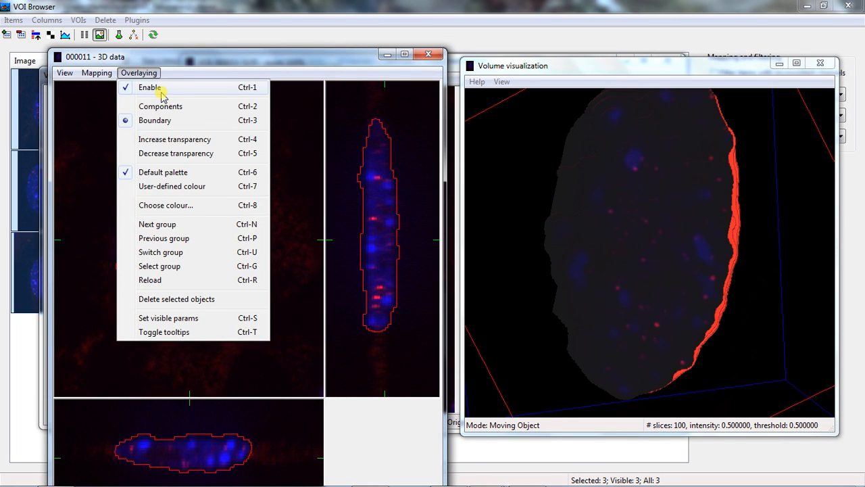
left_click(150, 87)
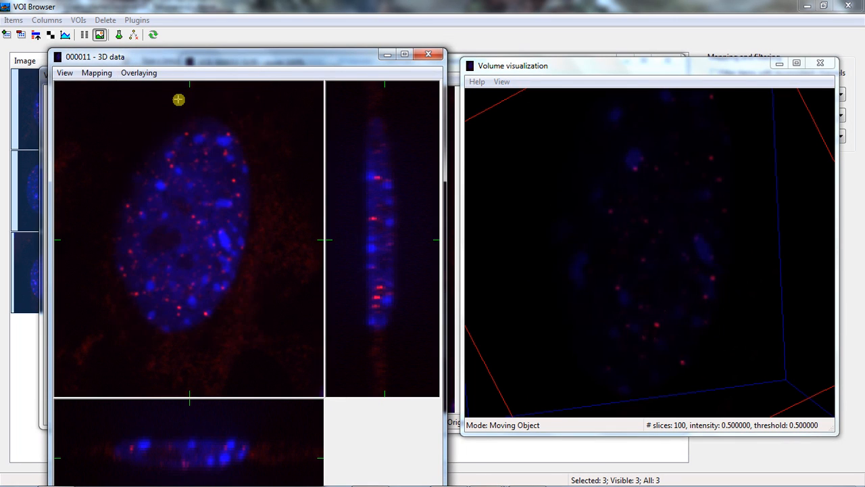
Lower the intensity threshold of the volume visualization to 0, and raise it back to 0.125.
left_click(534, 296)
key("Left")
key("Left")
key("Left")
key("Left")
key("Left")
key("Left")
key("Left")
key("Left")
key("Left")
key("Left")
key("Left")
key("Left")
key("Left")
key("Left")
key("Left")
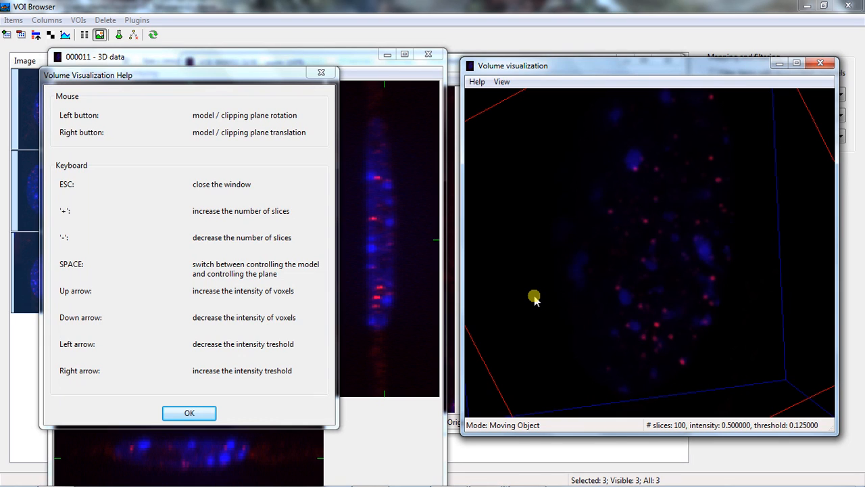
key("Left")
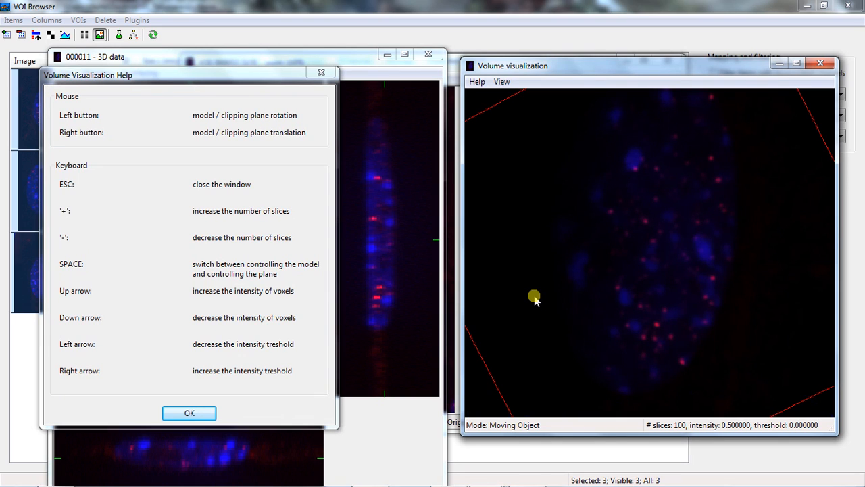
key("Right")
key("Right")
key("Right")
key("Right")
Increase the intensity of voxels in the volume visualization to 1.0.
key("Up")
key("Up")
key("Up")
key("Up")
key("Up")
key("Up")
key("Up")
key("Up")
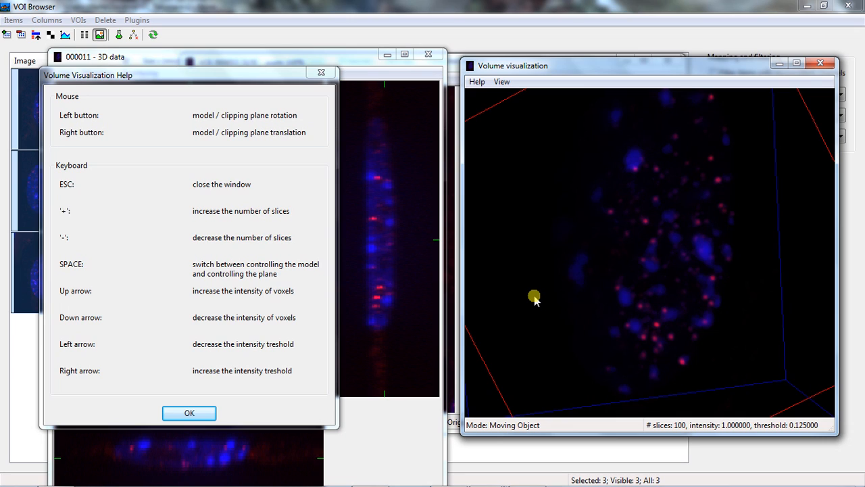
Increase the number of slices in the volume visualization to 460.
key("plus")
key("plus")
key("plus")
key("plus")
key("plus")
key("plus")
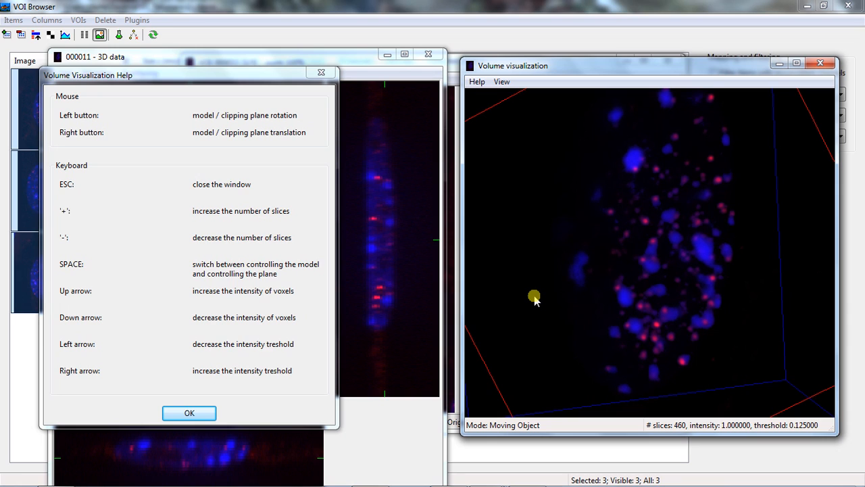
Reduce the number of slices in the volume visualization to 50.
key("minus")
key("minus")
key("minus")
key("minus")
key("minus")
key("minus")
key("minus")
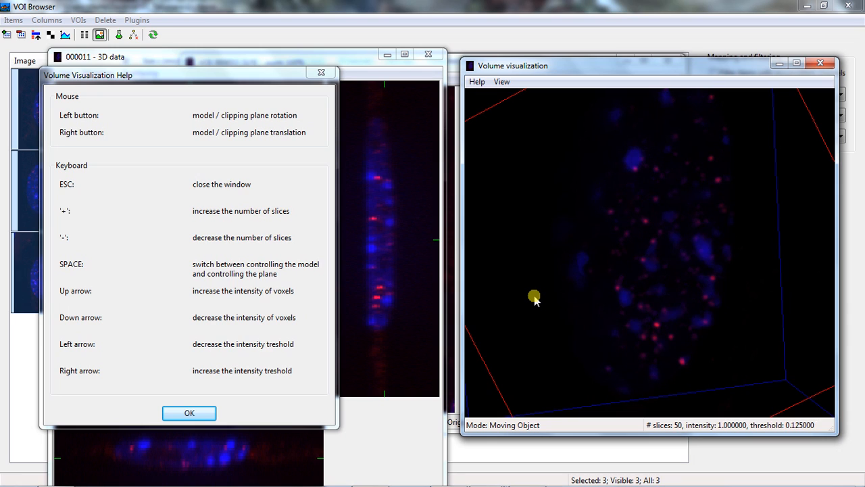
Raise the number of slices in the volume visualization to 580.
key("plus")
key("plus")
key("plus")
key("plus")
key("plus")
key("plus")
key("plus")
key("plus")
key("plus")
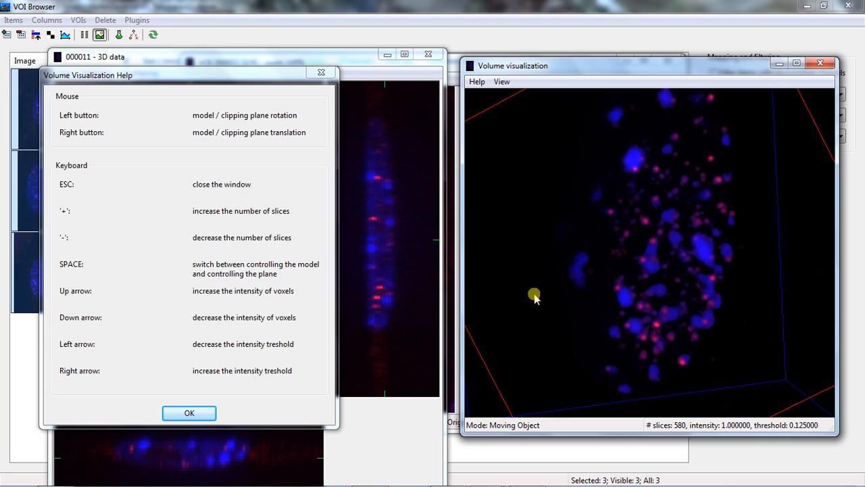
Set the volume visualization to the z+ view and close it.
left_click(501, 82)
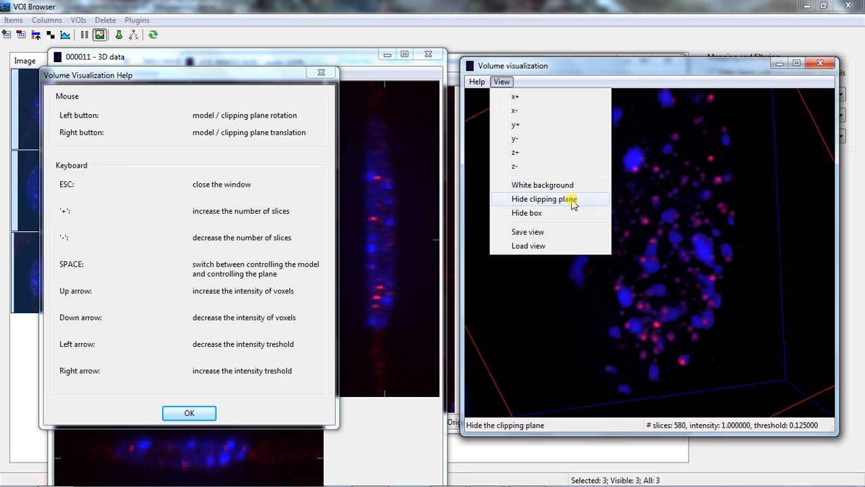
left_click(525, 156)
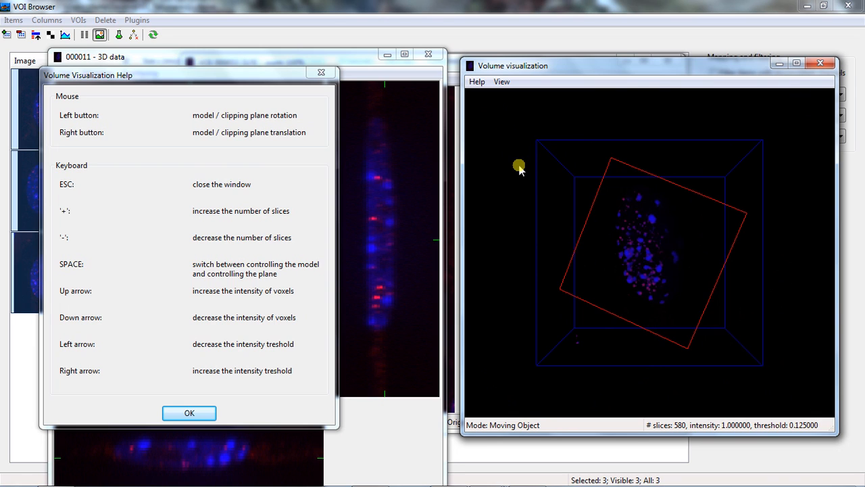
key("Escape")
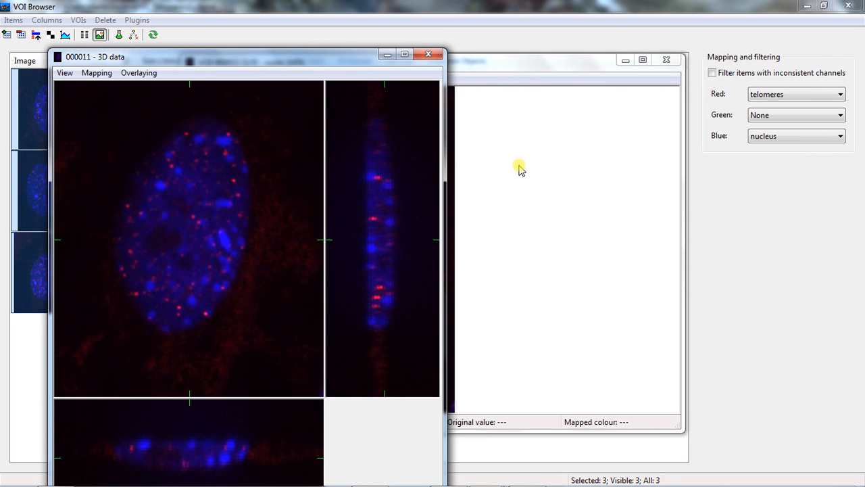
Overlay the Telomeres group as components in the 3D data of VOI 000011 and turn on Auto Focus.
left_click(138, 72)
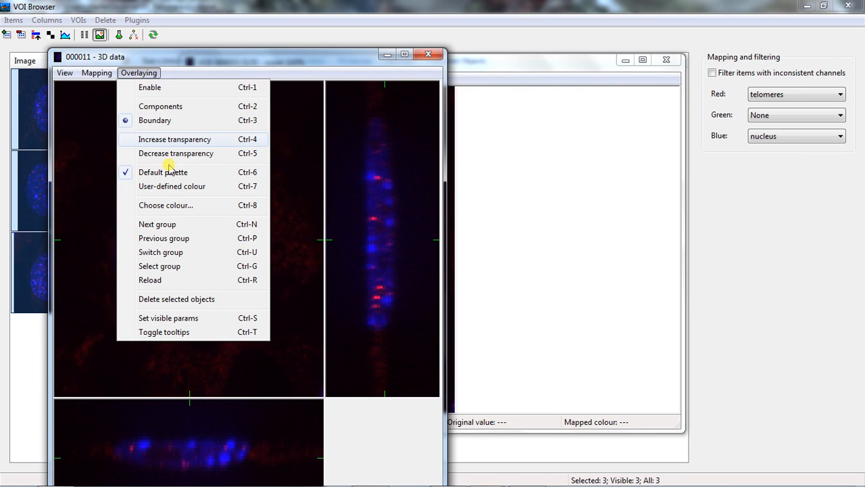
left_click(177, 270)
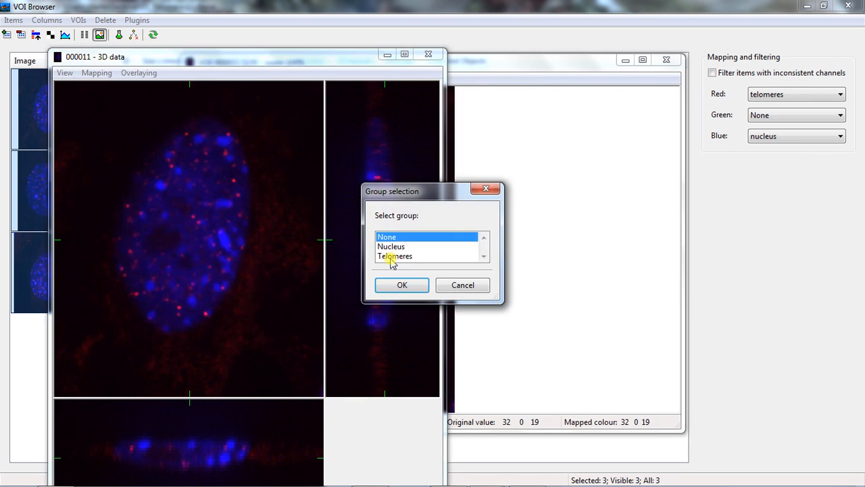
left_click(394, 262)
left_click(409, 288)
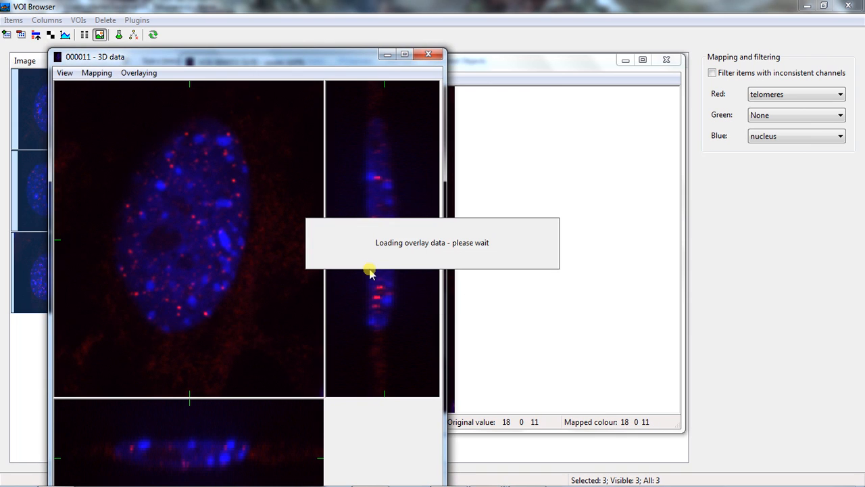
left_click(138, 72)
left_click(129, 104)
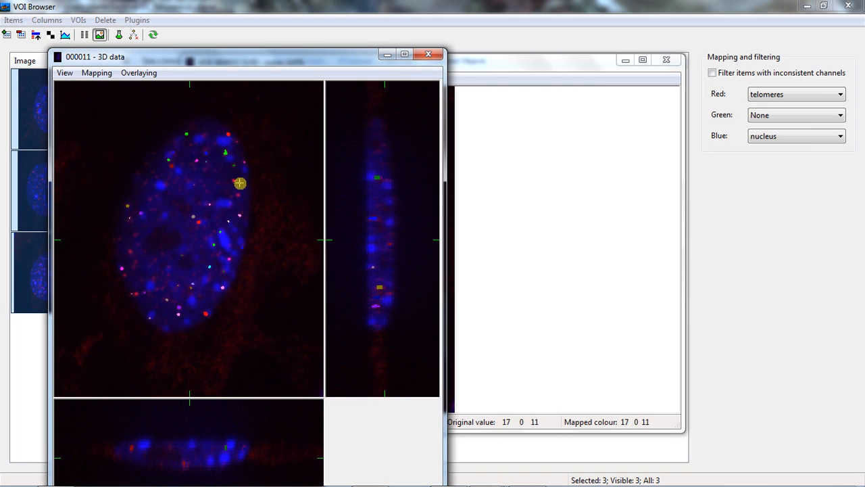
left_click(64, 73)
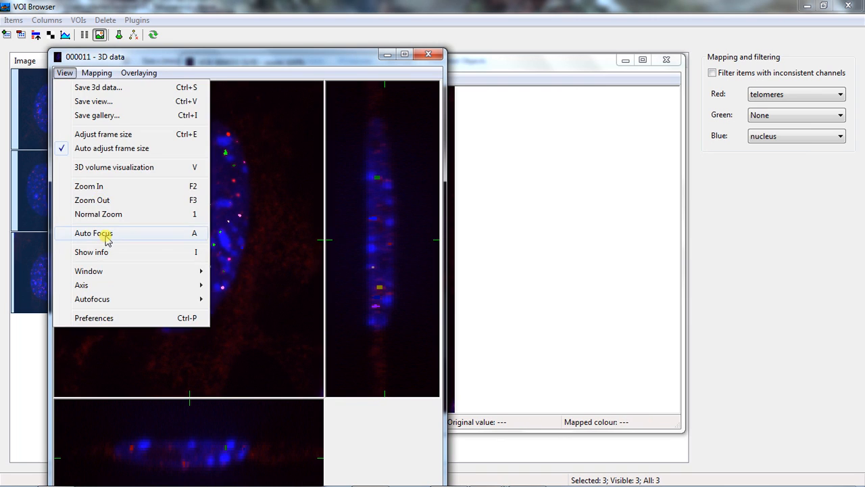
left_click(106, 233)
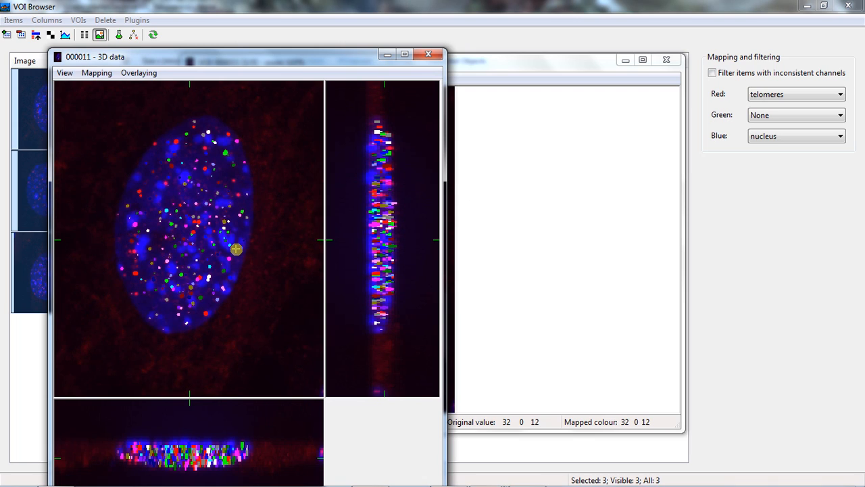
Inspect the segmented telomeres in 3D volume visualization, rotating and enlarging them, and close the visualization.
left_click(64, 73)
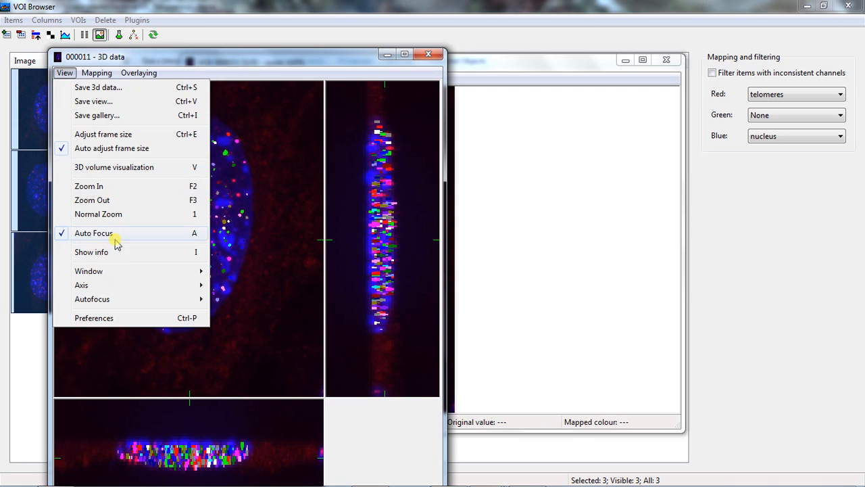
left_click(105, 167)
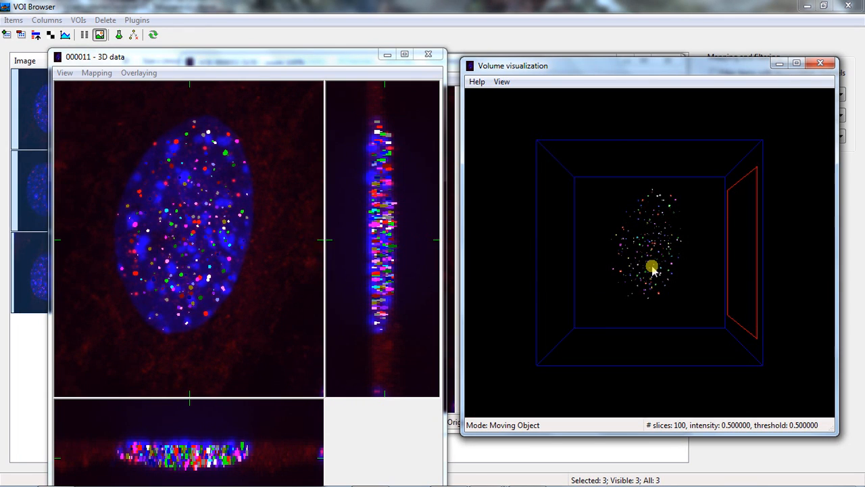
left_click_drag(693, 240, 738, 250)
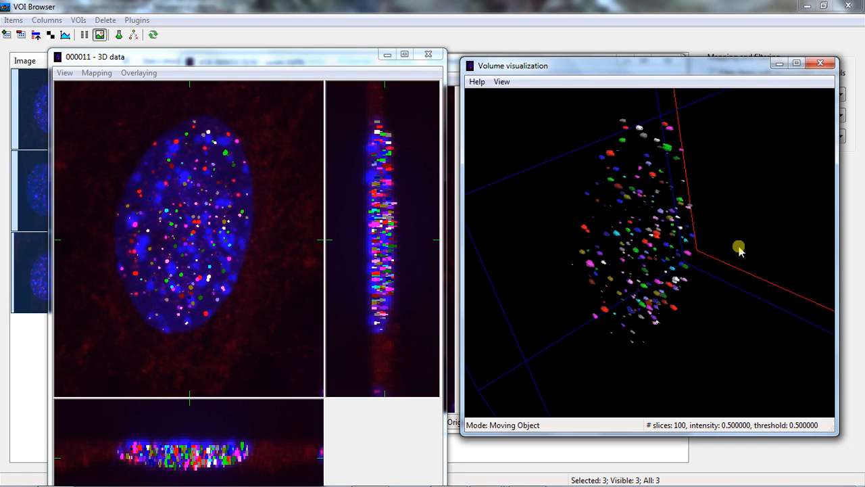
left_click(820, 63)
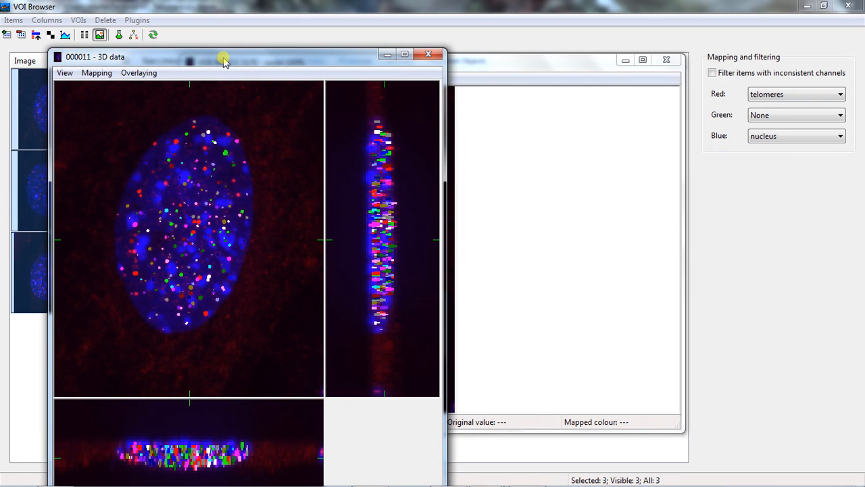
Move the 3D data window clear of the VOI list and choose the bright yellow-green basic colour for the Telomeres overlay.
left_click_drag(223, 61, 305, 33)
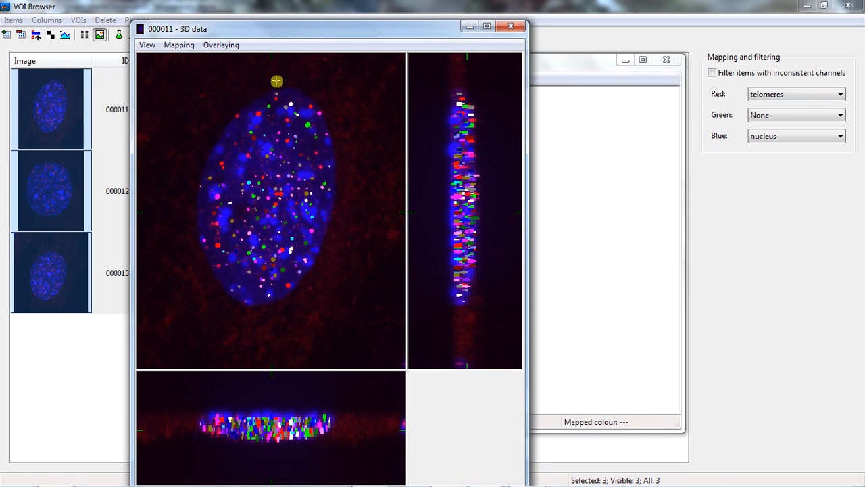
left_click(221, 45)
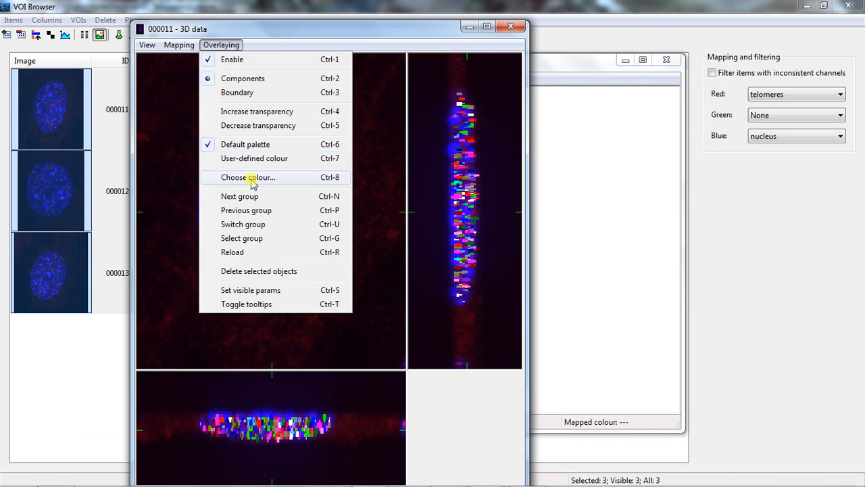
left_click(249, 177)
left_click(232, 136)
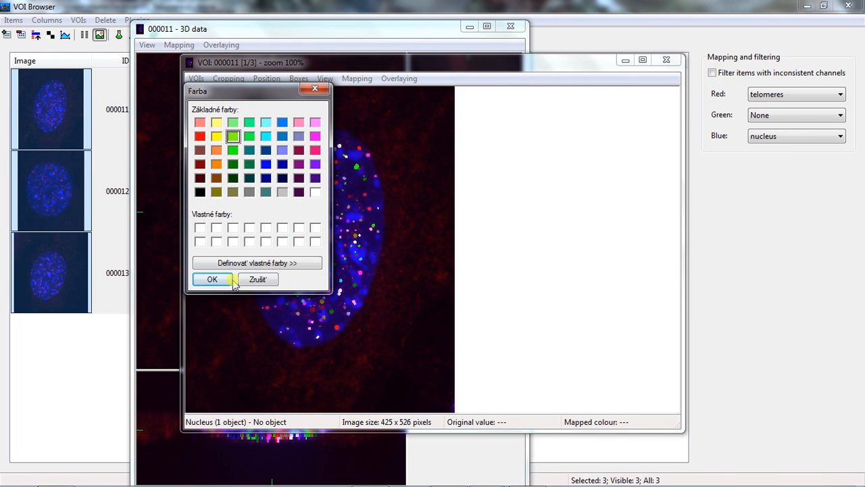
left_click(230, 280)
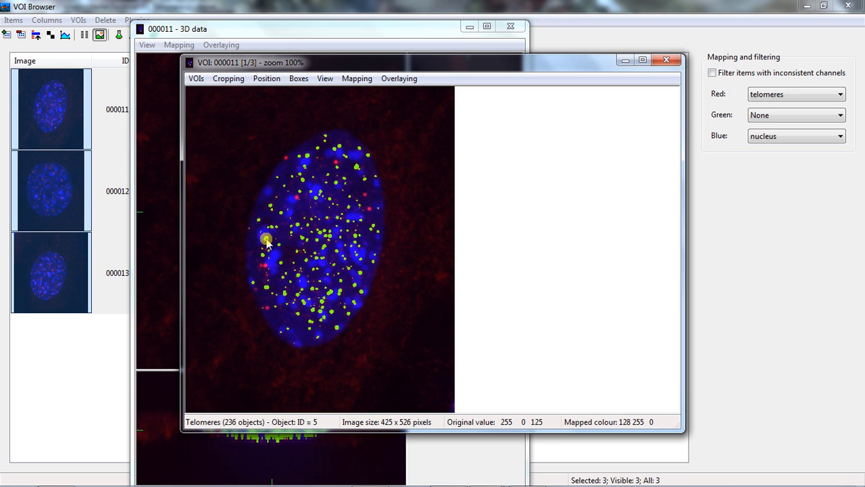
Select five telomeres on the left side of the nucleus in the 2D image of VOI 000011, delete them and close the image.
mouse_move(267, 242)
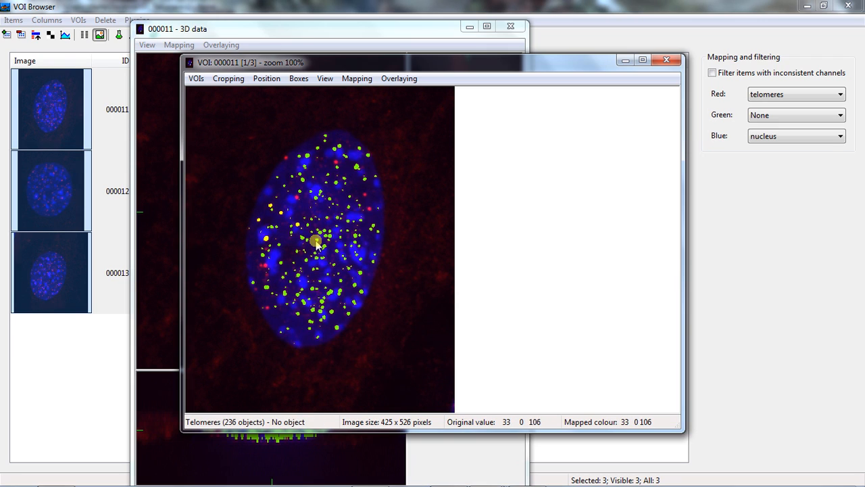
left_click(400, 80)
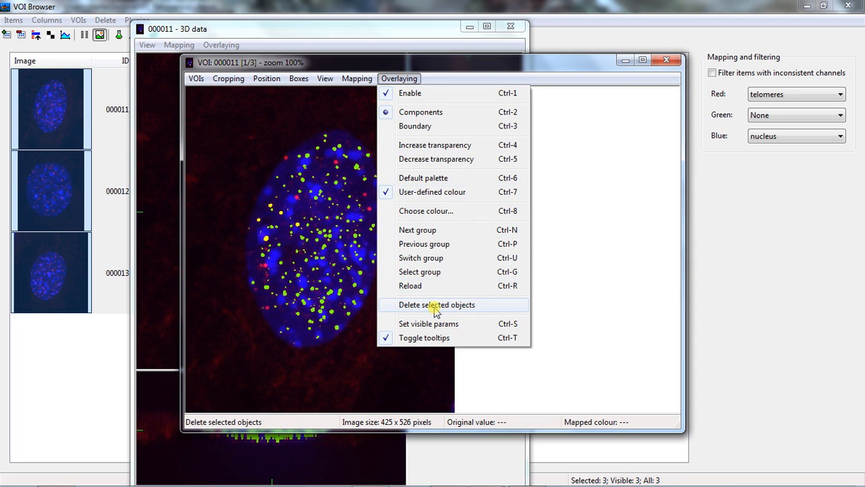
left_click(435, 305)
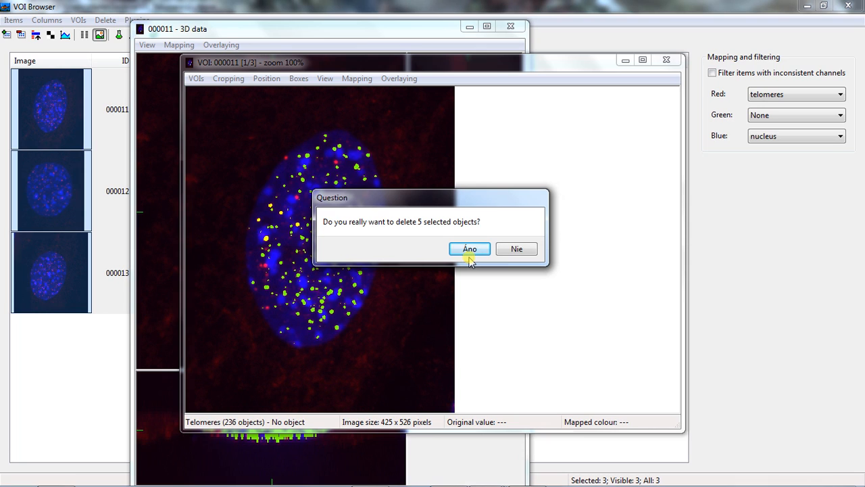
left_click(470, 249)
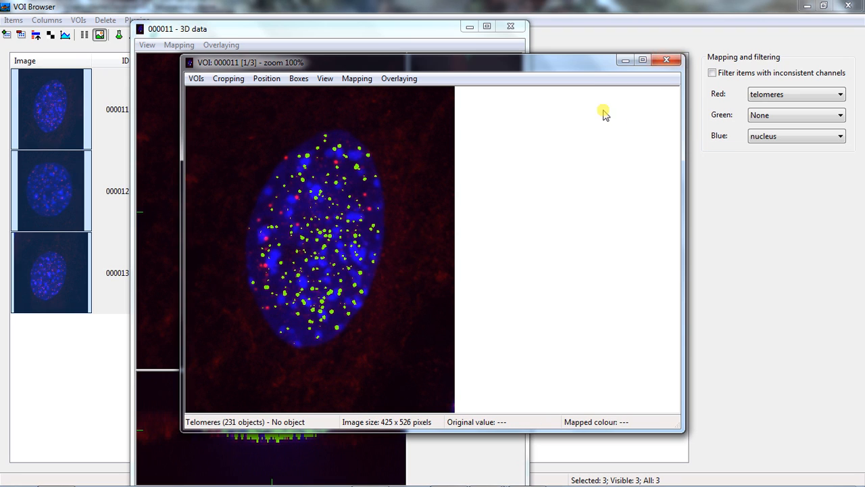
left_click(665, 62)
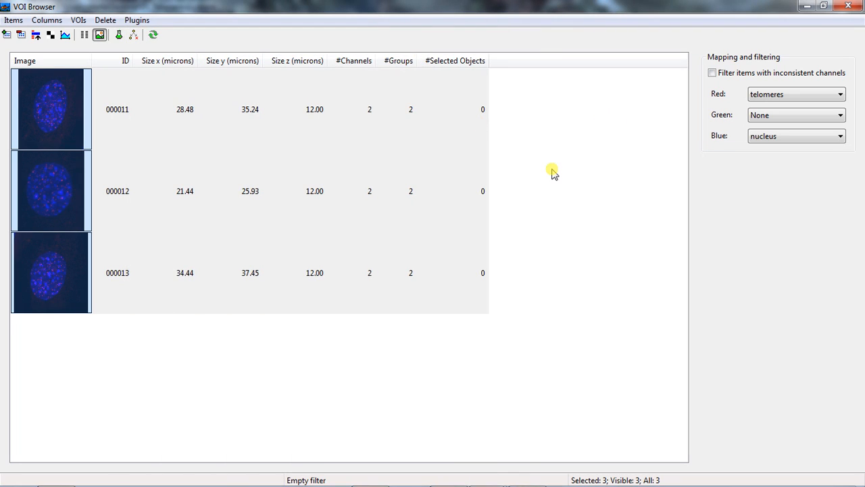